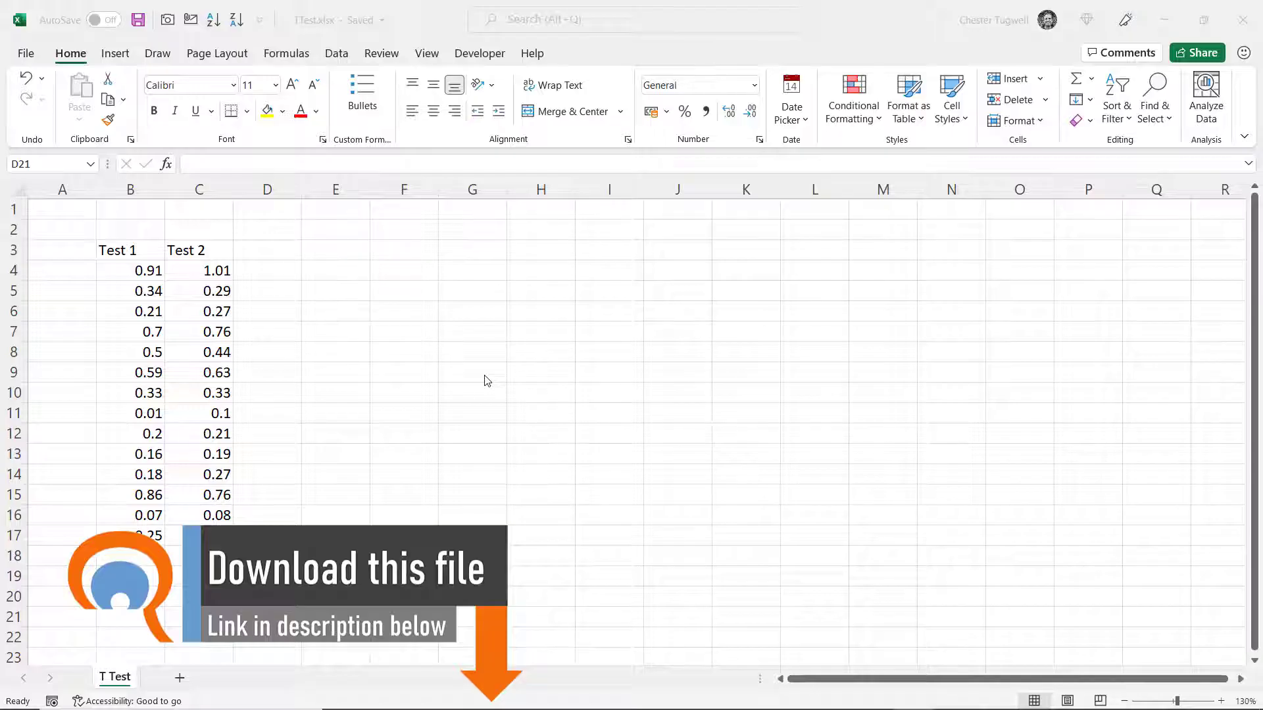
Step: Undo the last edit, then tick Analysis ToolPak under Options > Add-ins > Excel Add-ins
key(ctrl+z)
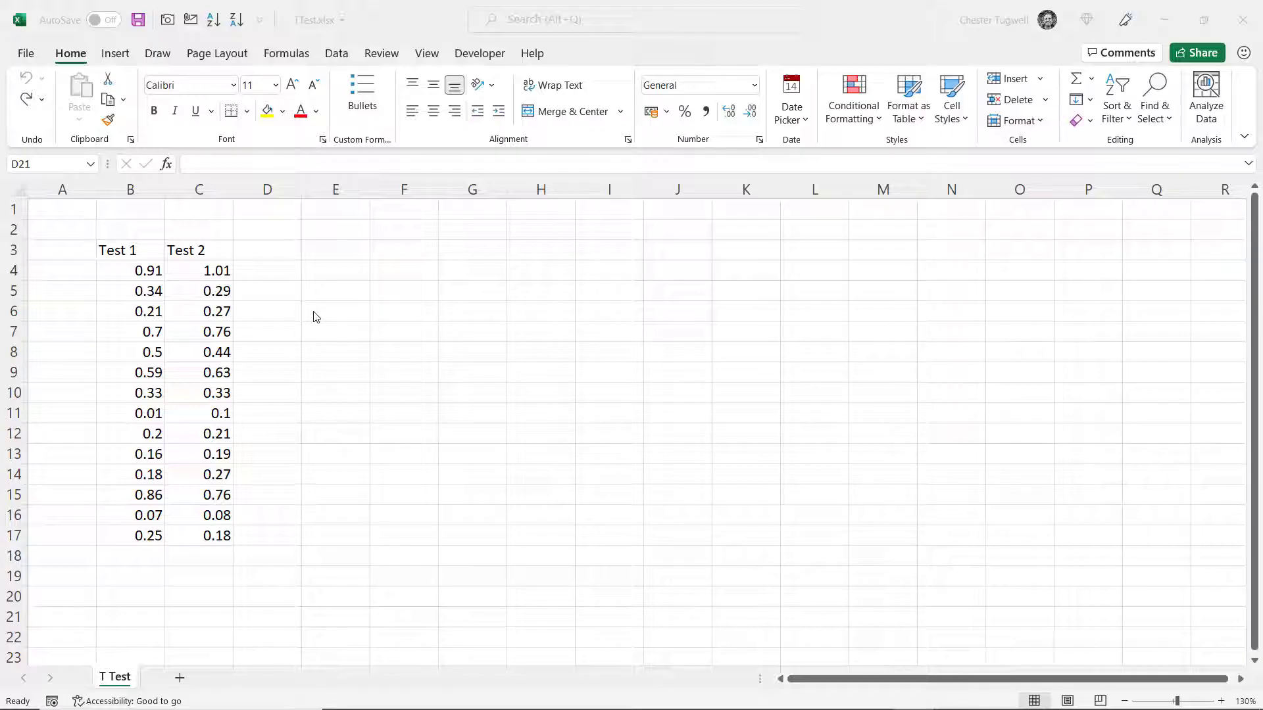
click(26, 54)
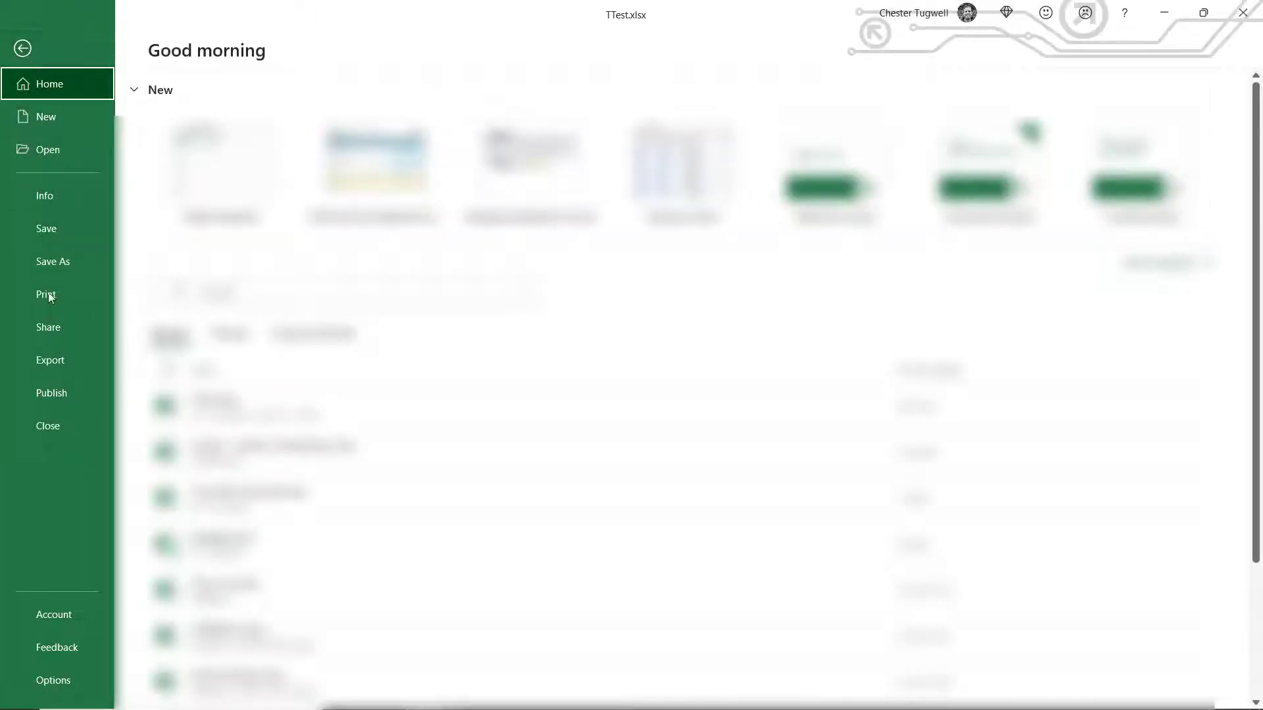
click(51, 679)
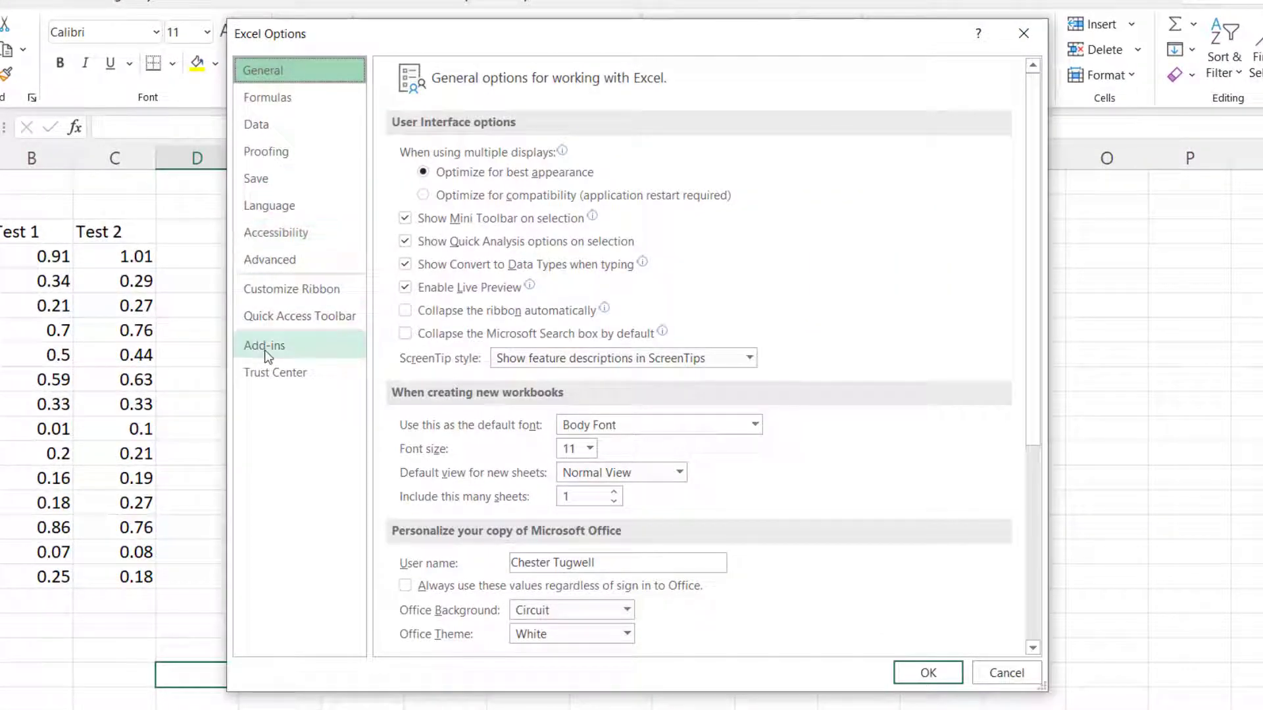
click(271, 348)
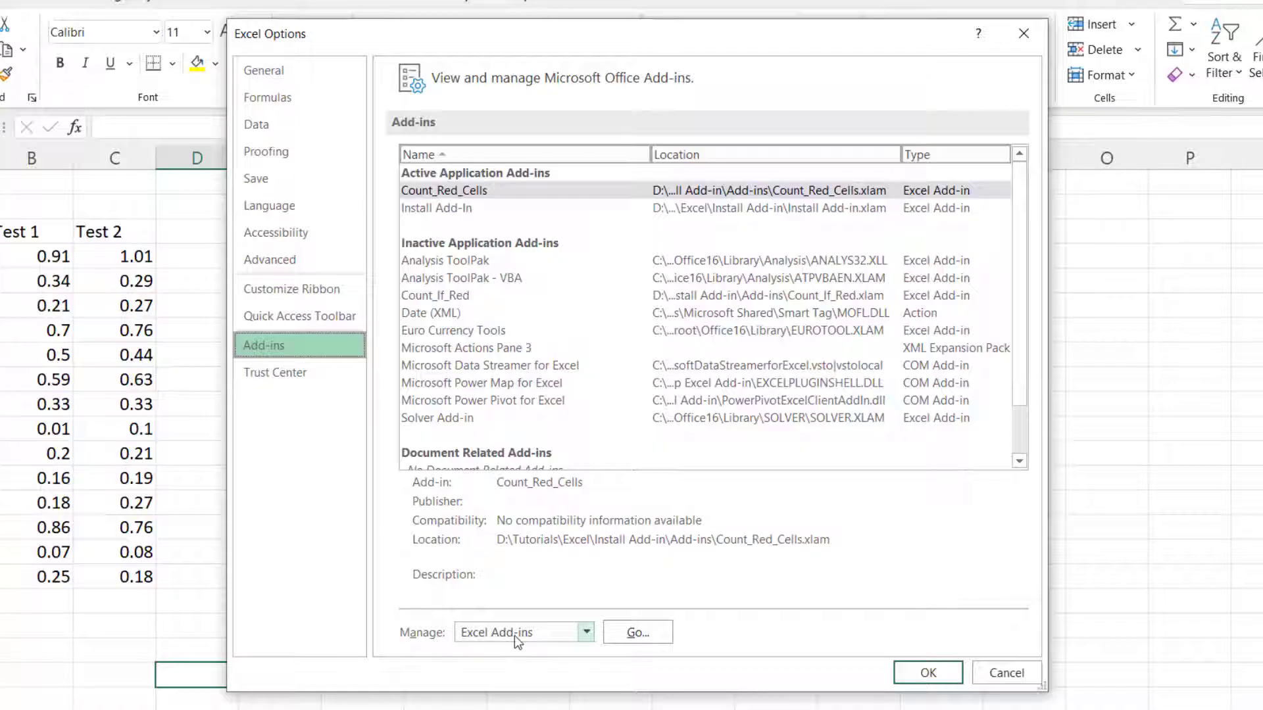
click(636, 632)
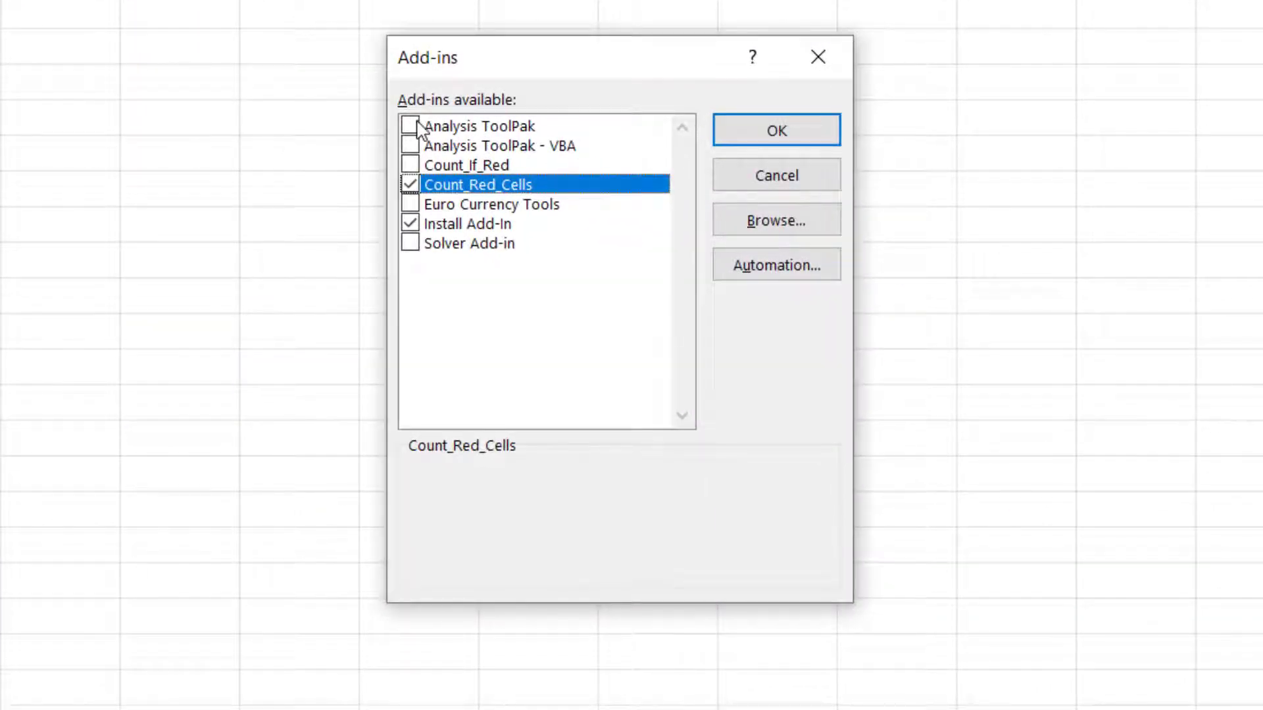
click(417, 124)
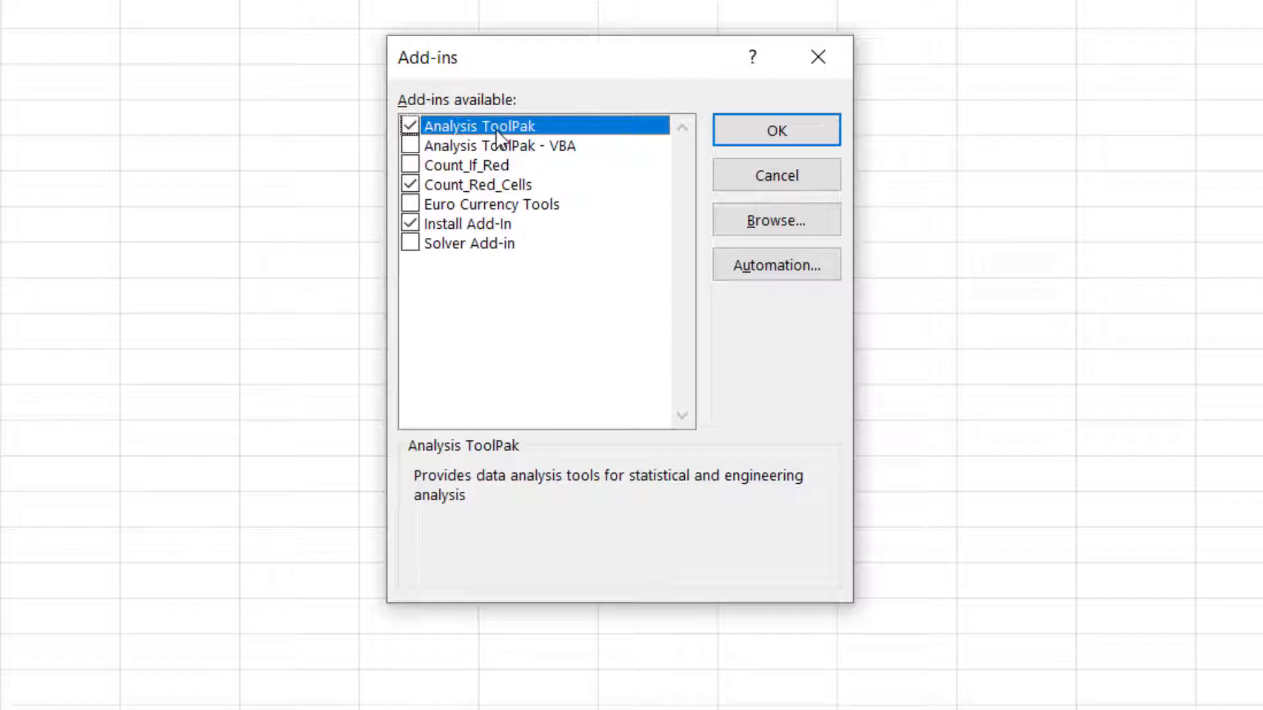
click(751, 138)
Step: Pick 't-Test: Paired Two Sample for Means' from the Data Analysis tool list
click(333, 58)
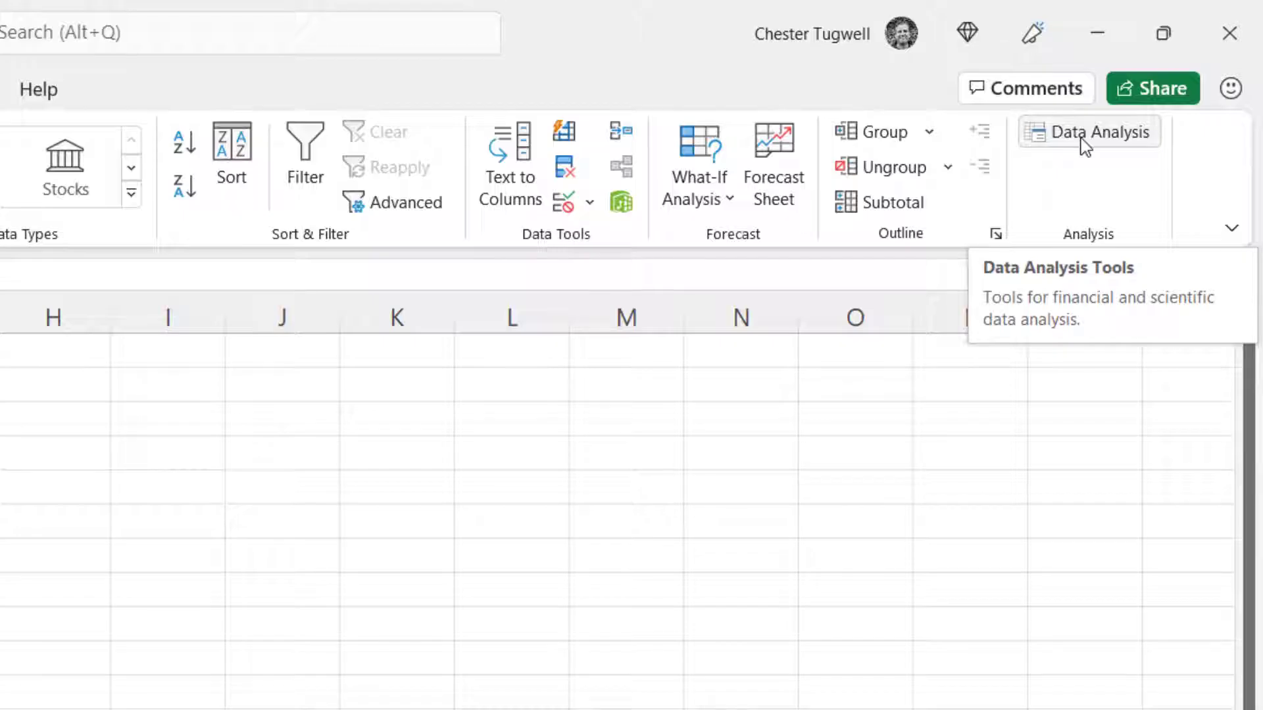
click(1085, 146)
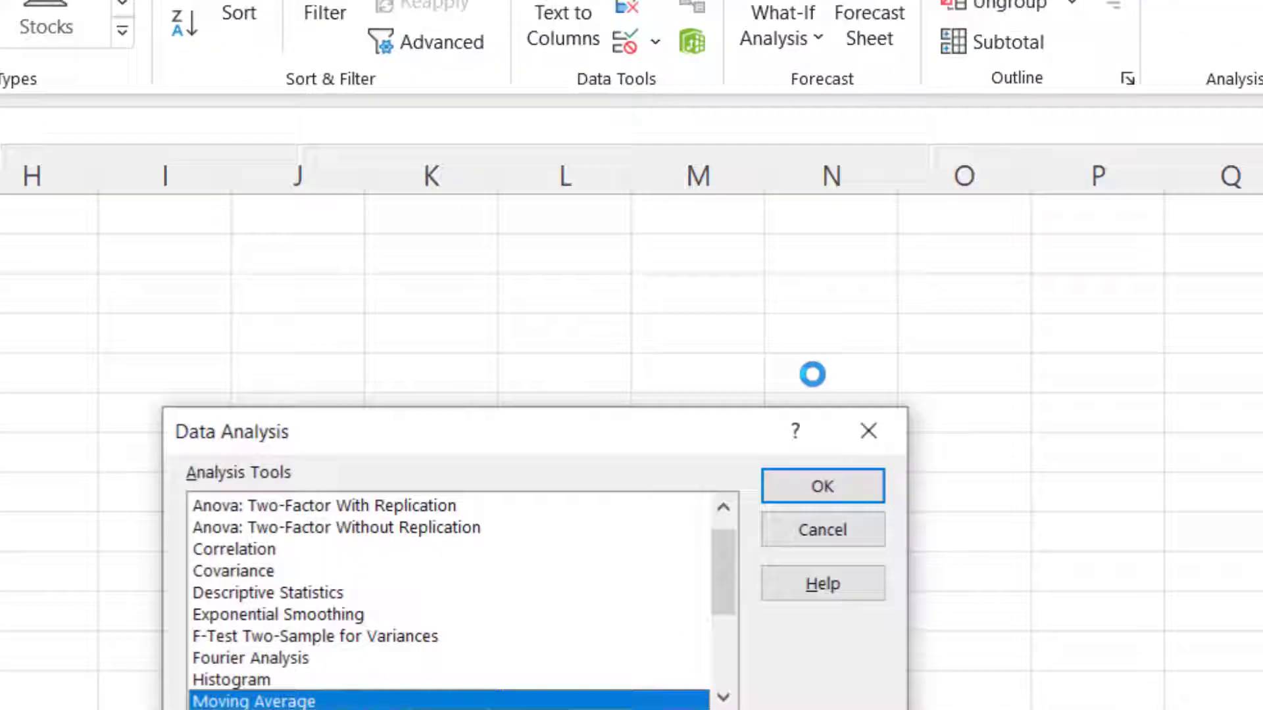
drag(726, 561, 733, 623)
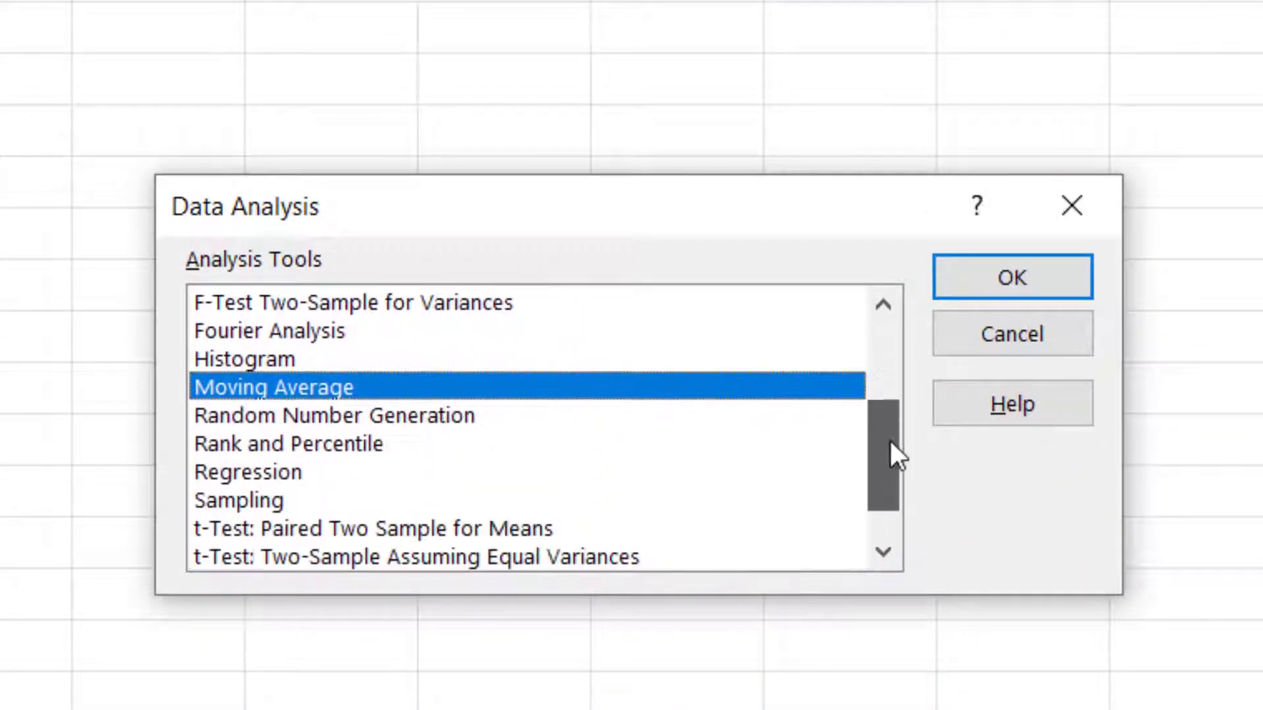
drag(890, 442, 899, 475)
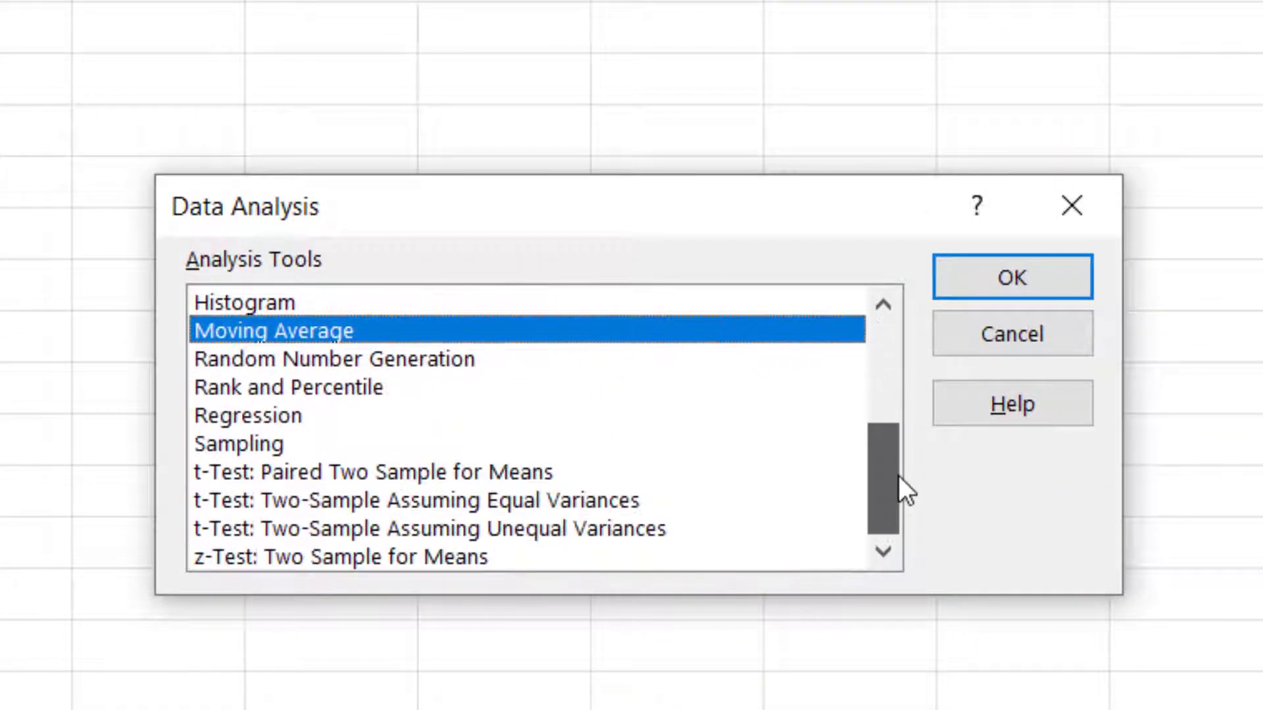
click(227, 473)
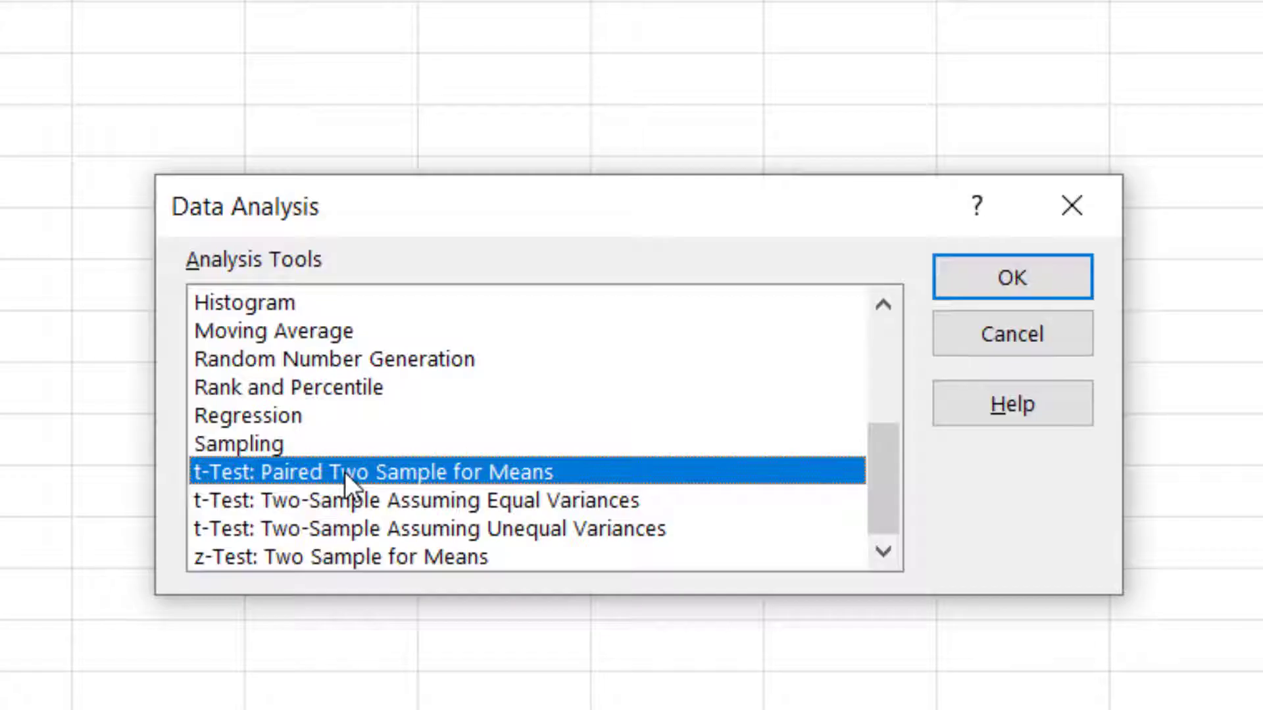
Step: Run the paired t-Test on B4:B17 and C4:C17 with output starting at E3
click(953, 277)
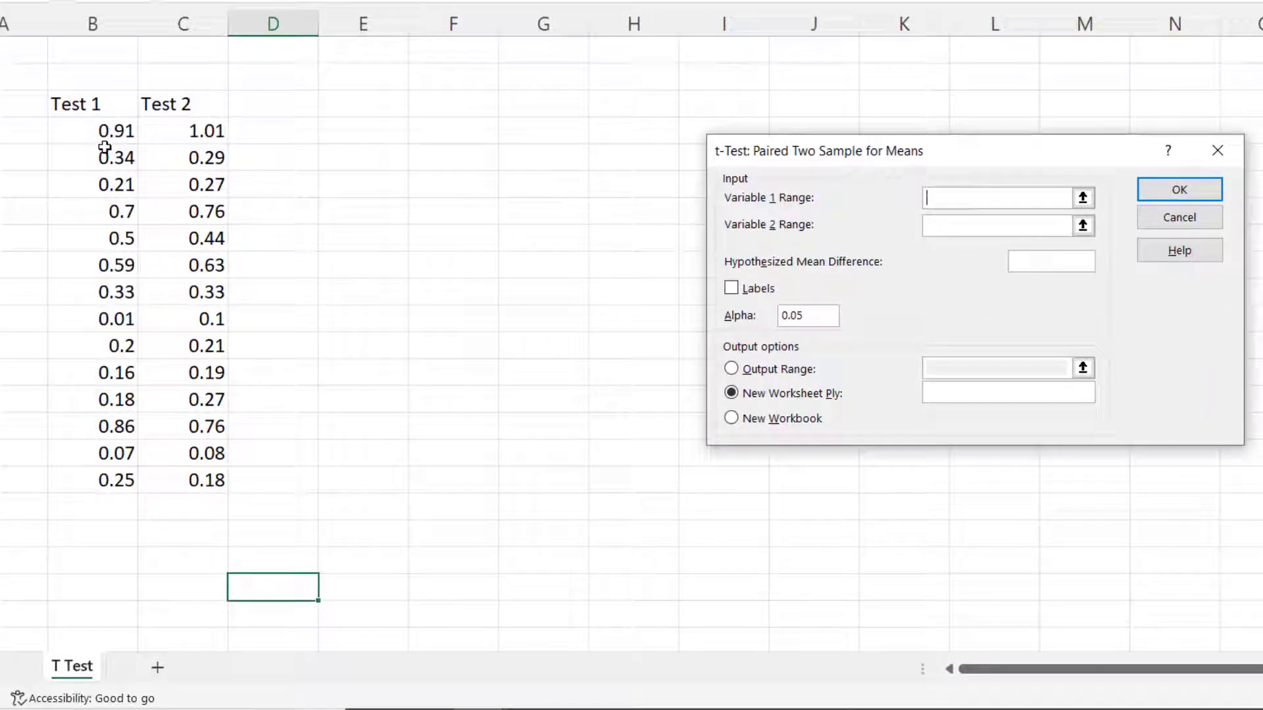
drag(104, 133, 113, 480)
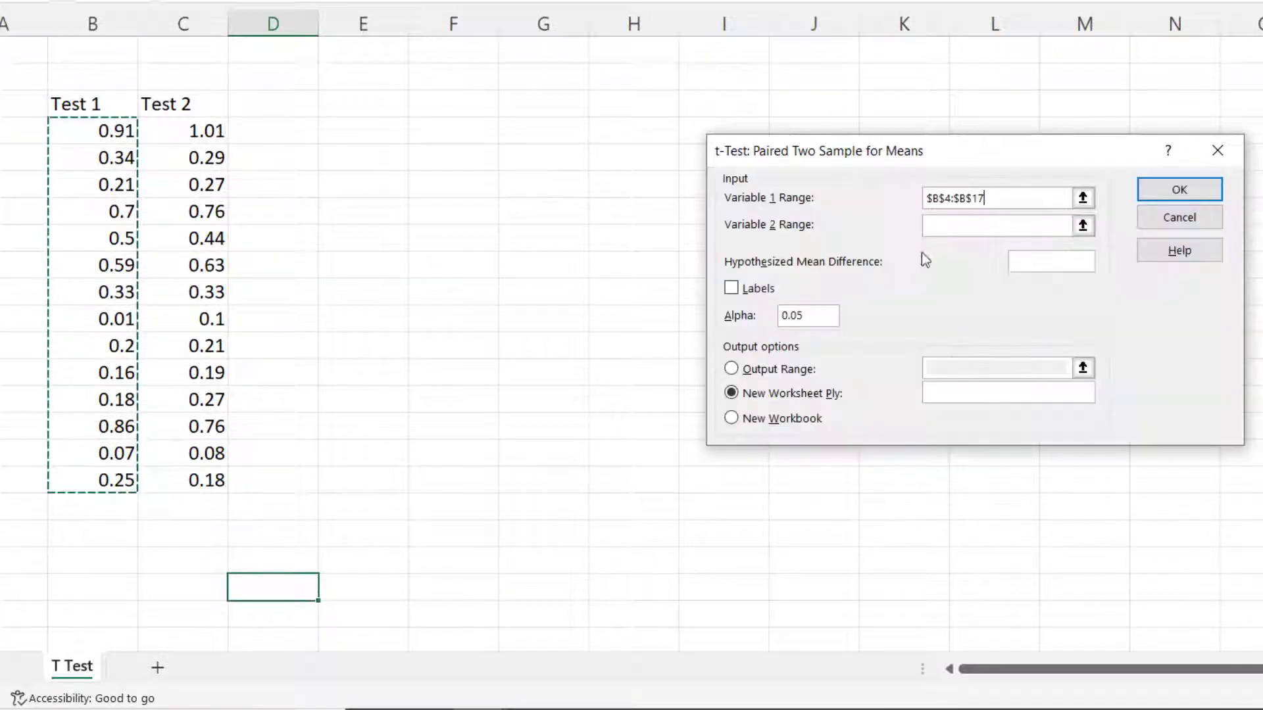
click(937, 224)
drag(212, 132, 199, 480)
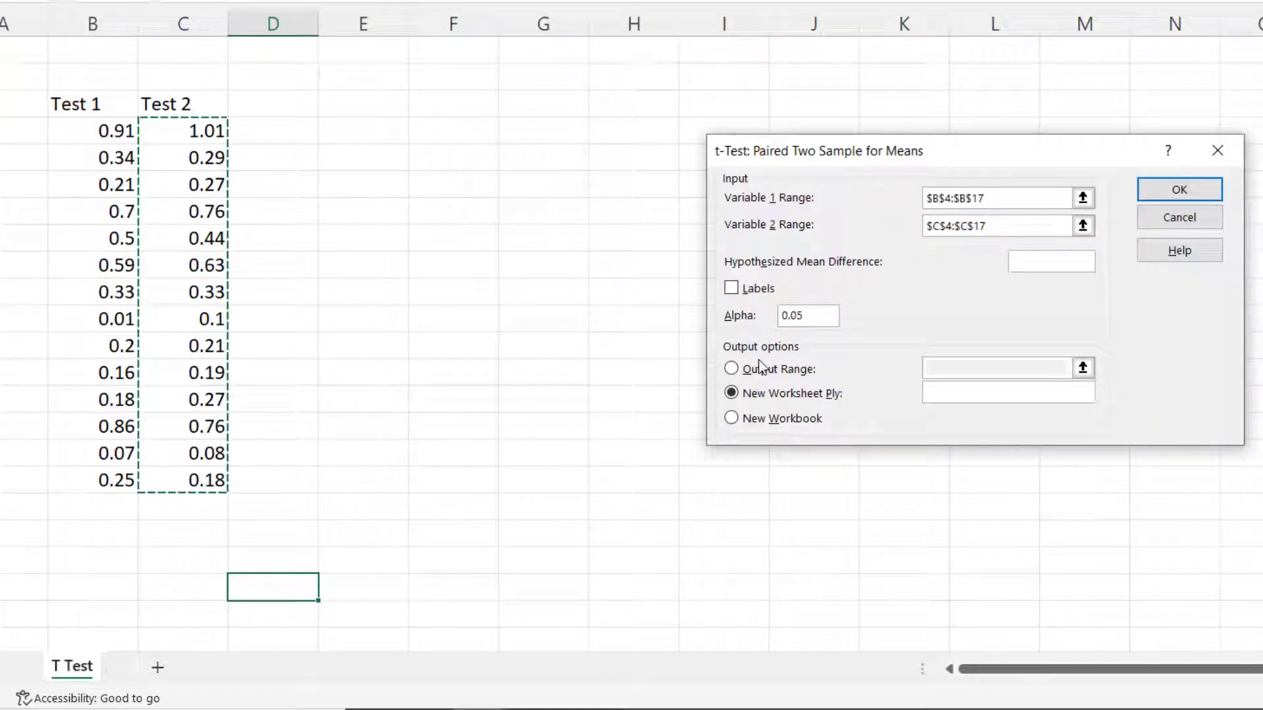
click(731, 371)
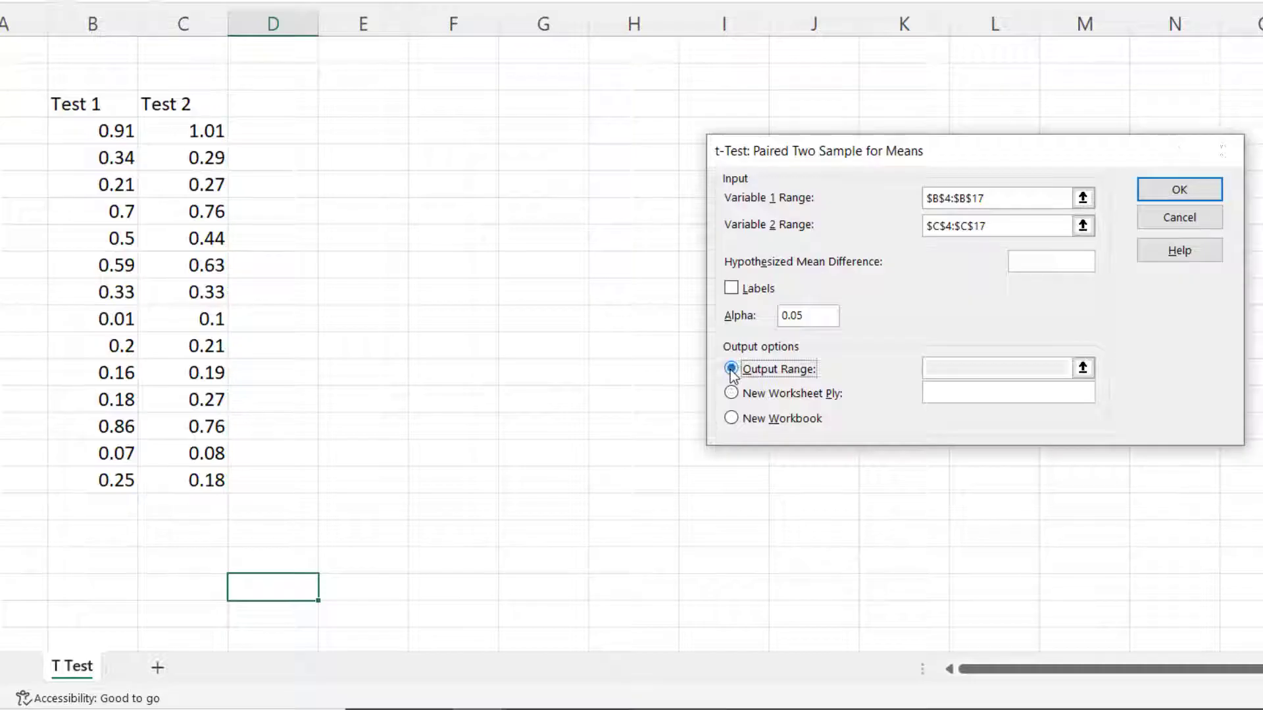
click(932, 364)
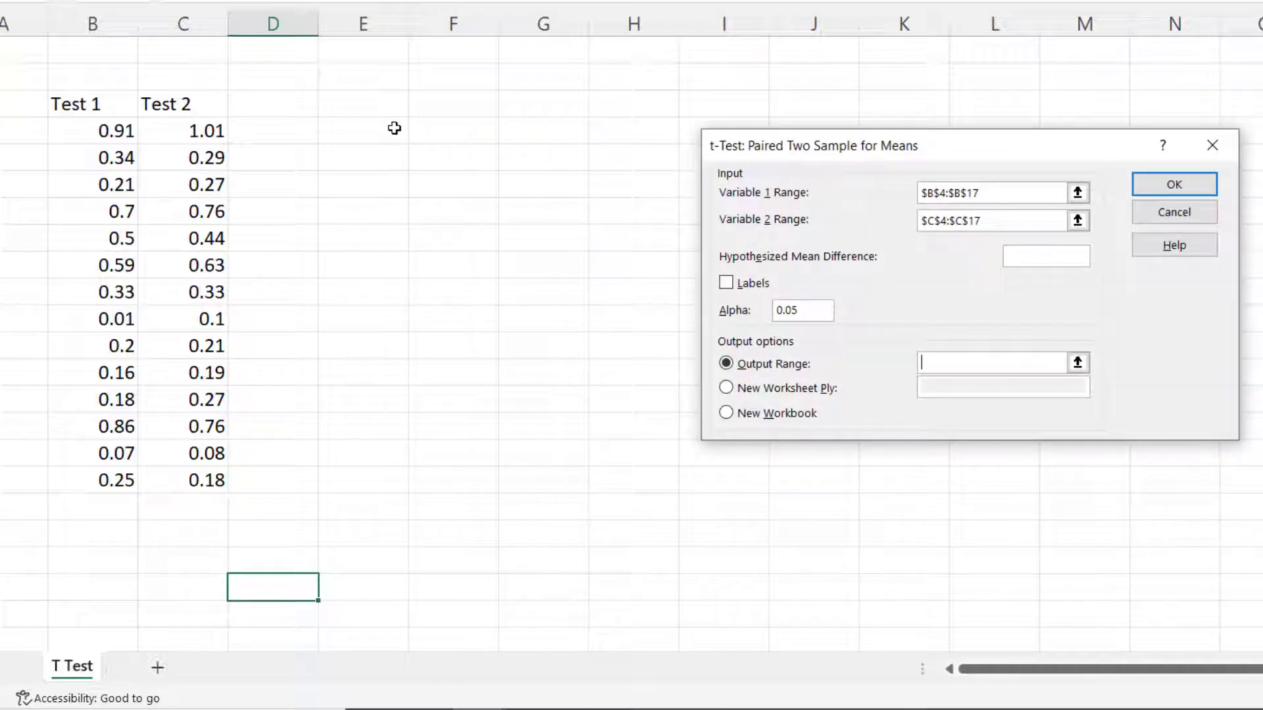
click(393, 104)
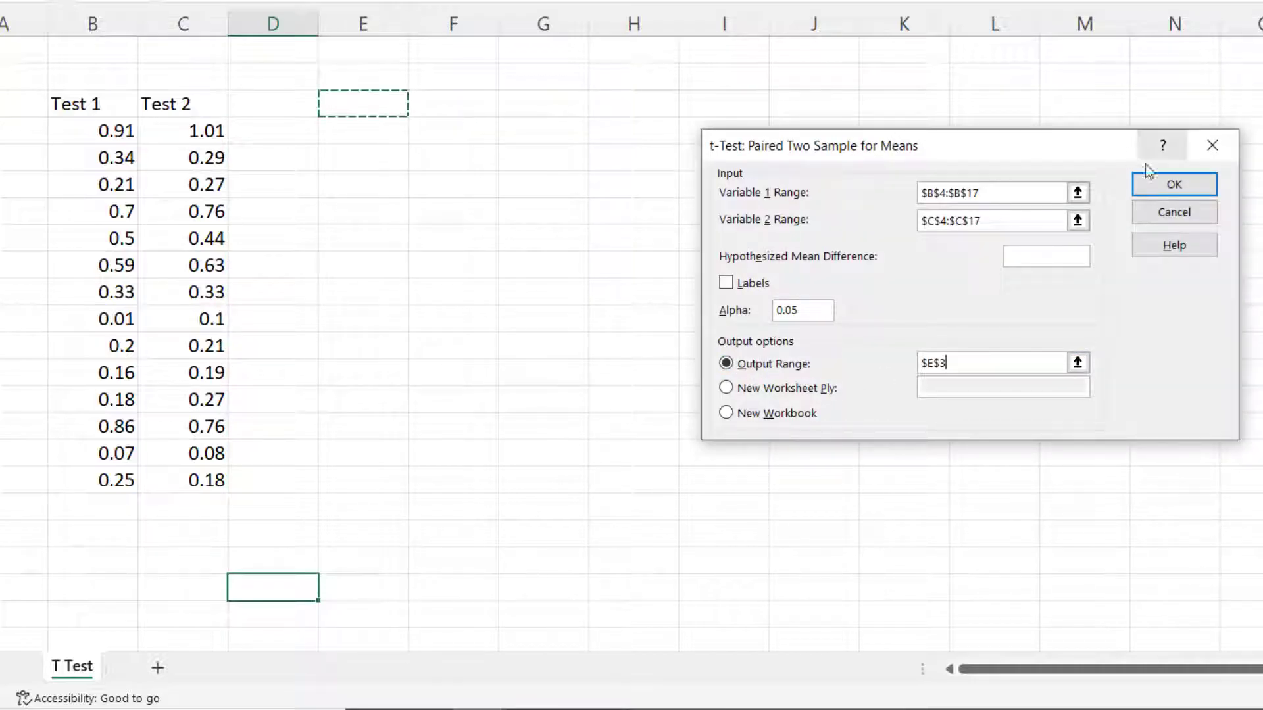
click(1161, 188)
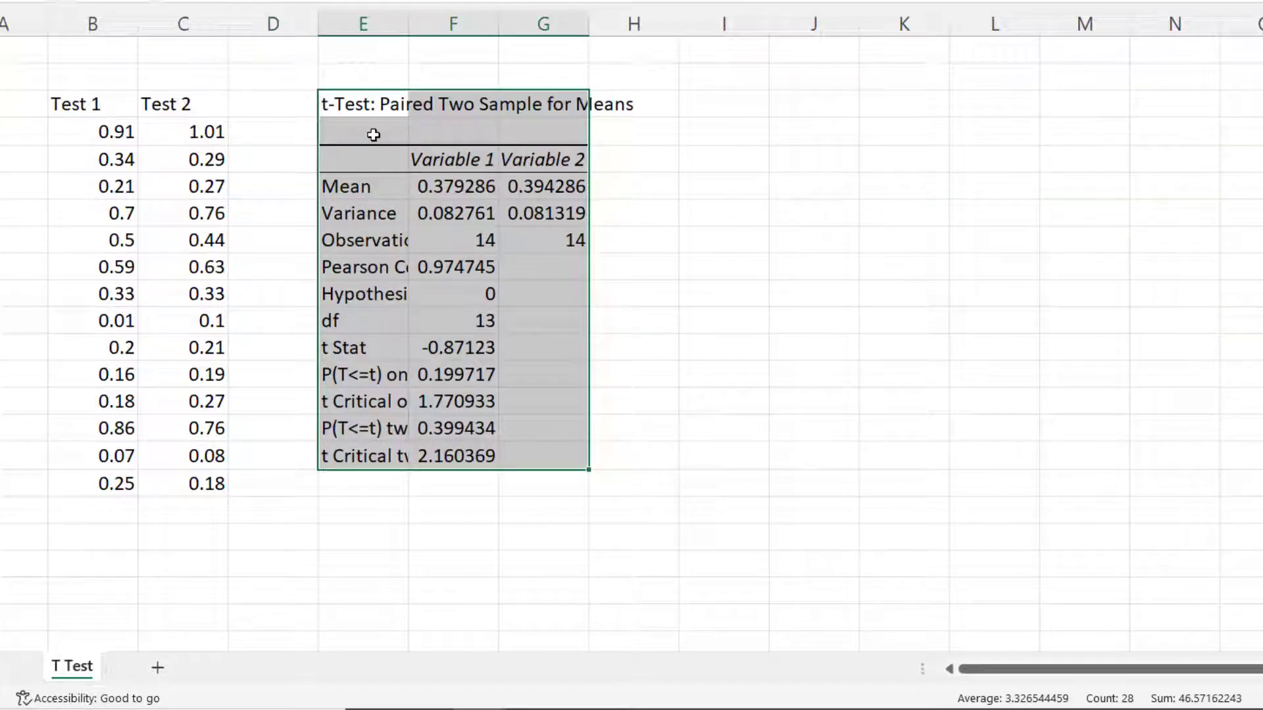
Step: AutoFit columns E through G so labels like t Stat -0.871226804 show fully
drag(388, 22, 561, 21)
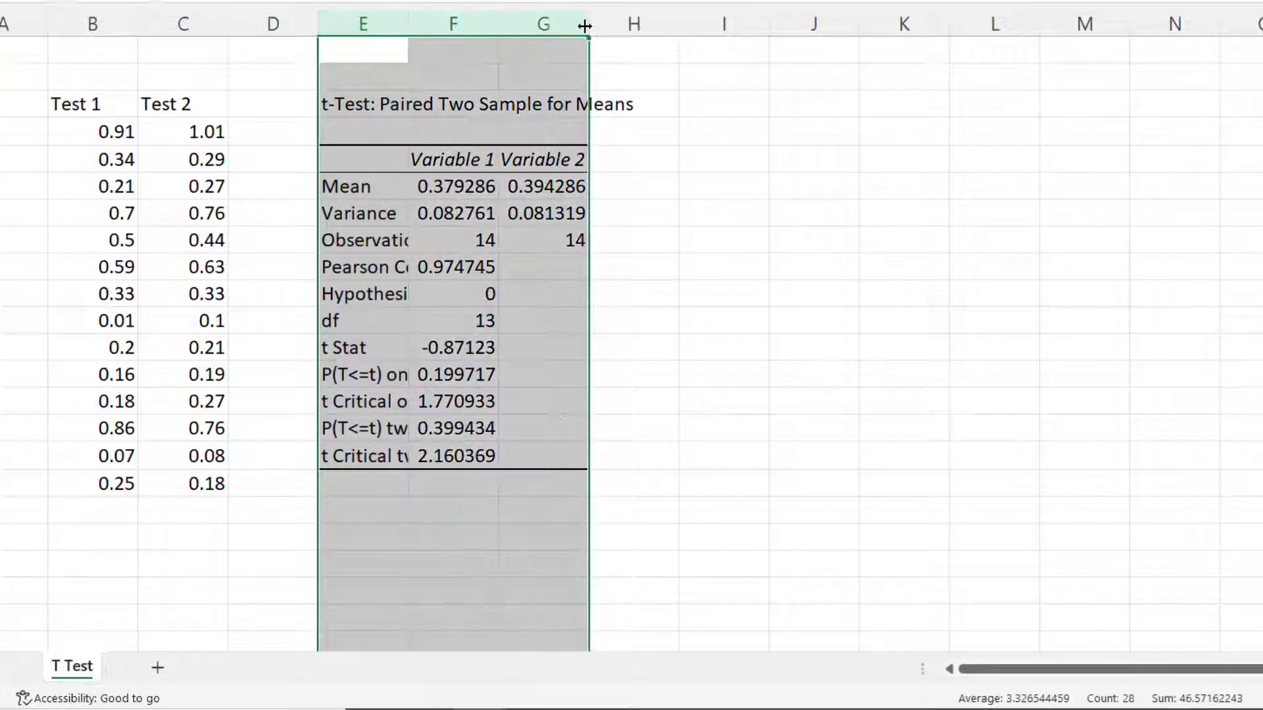
double_click(588, 24)
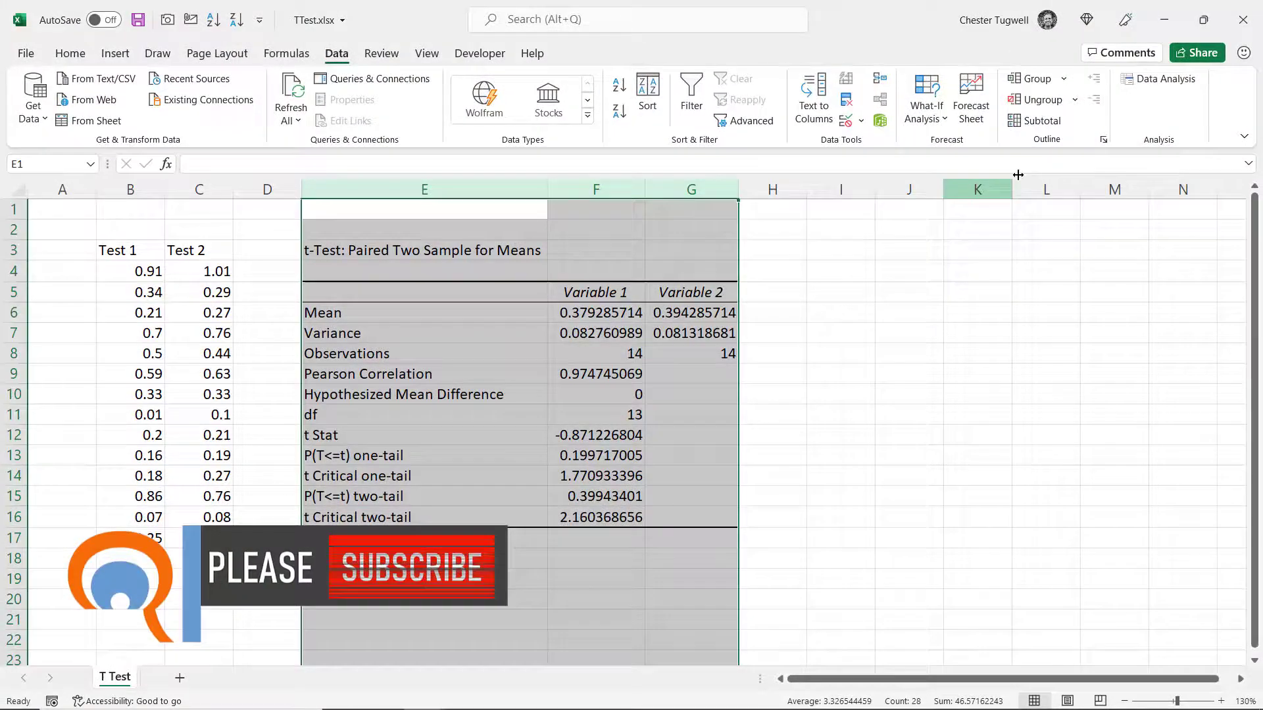
Step: Choose t-Test: Two-Sample Assuming Equal Variances with ranges B4:B17 and C4:C17, output on this sheet
click(1161, 78)
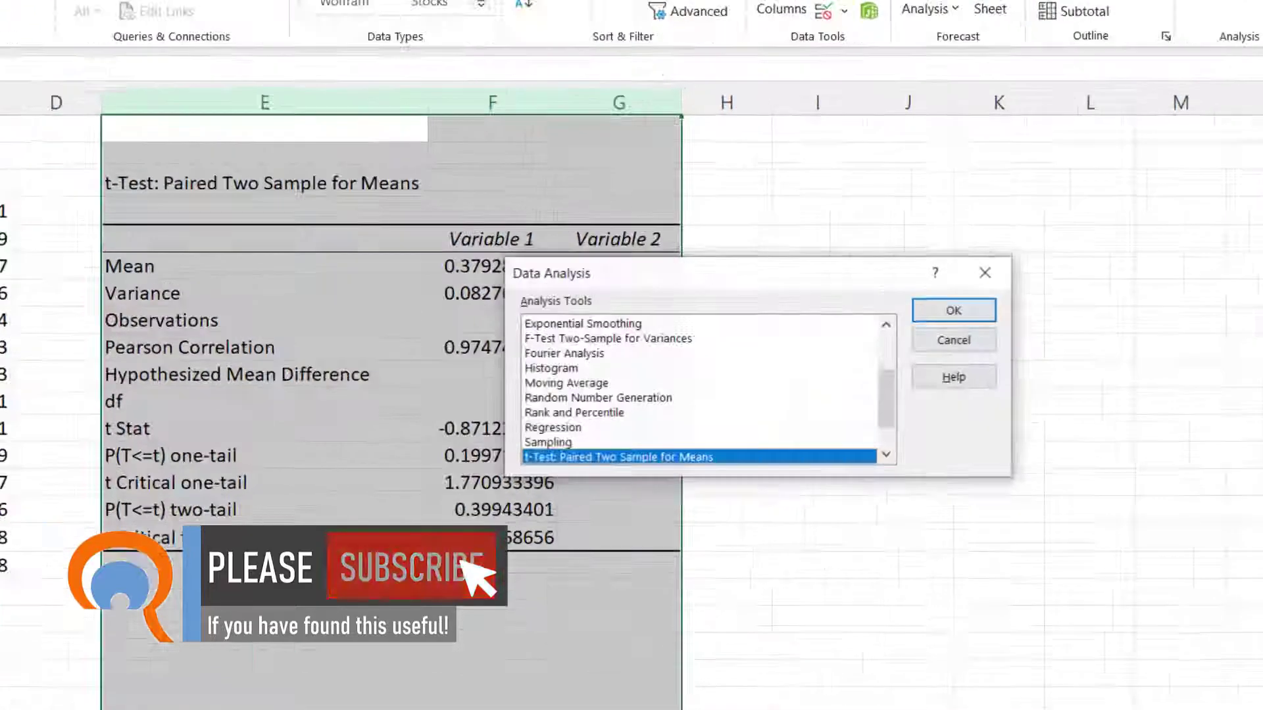
click(886, 455)
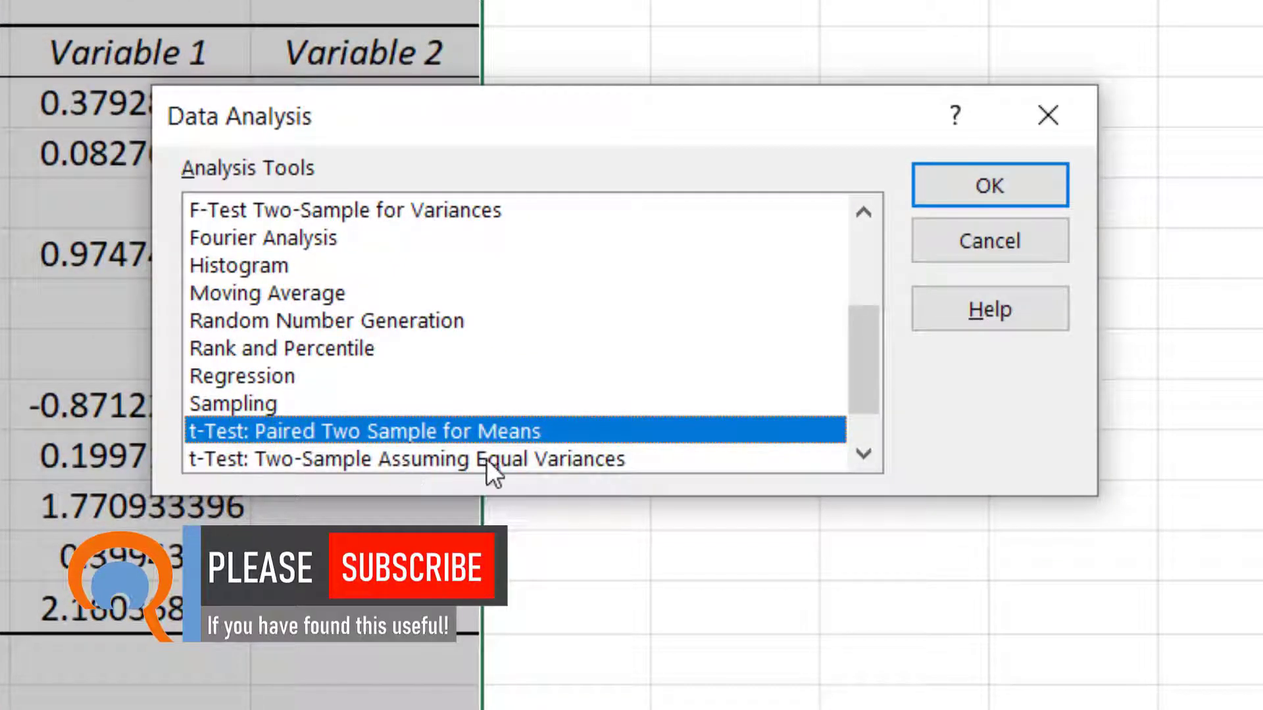
click(523, 463)
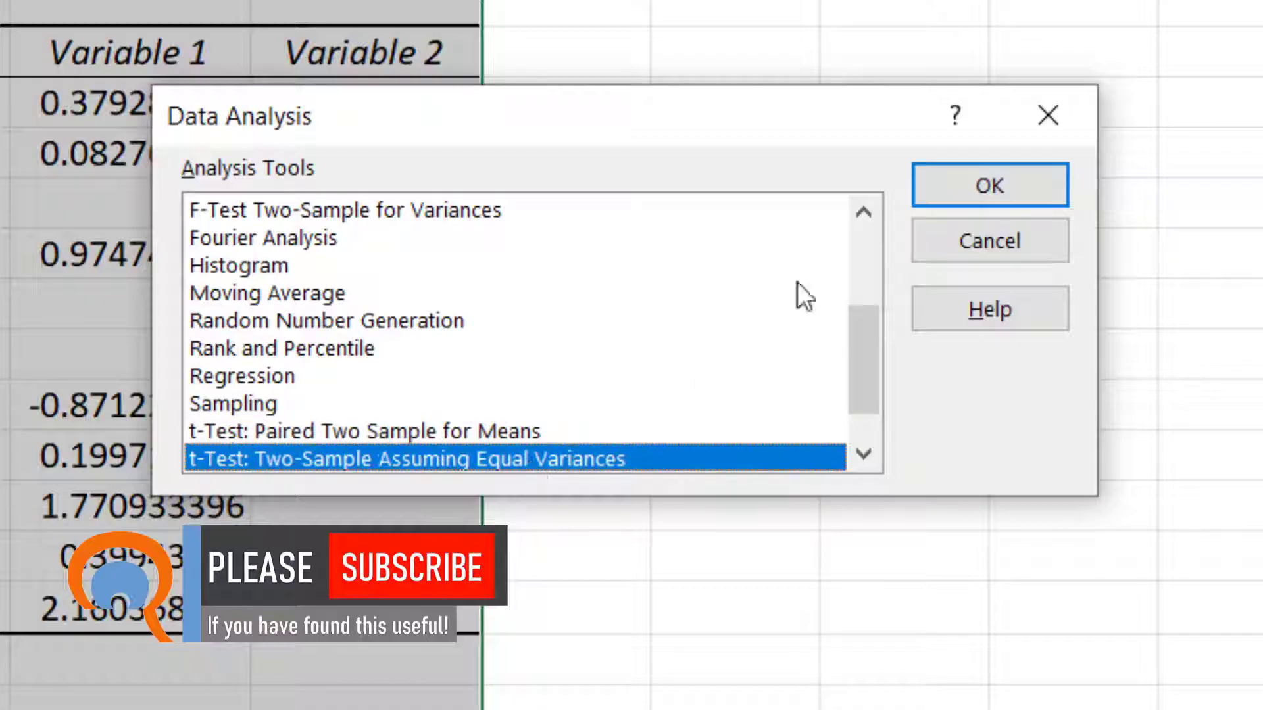
click(959, 186)
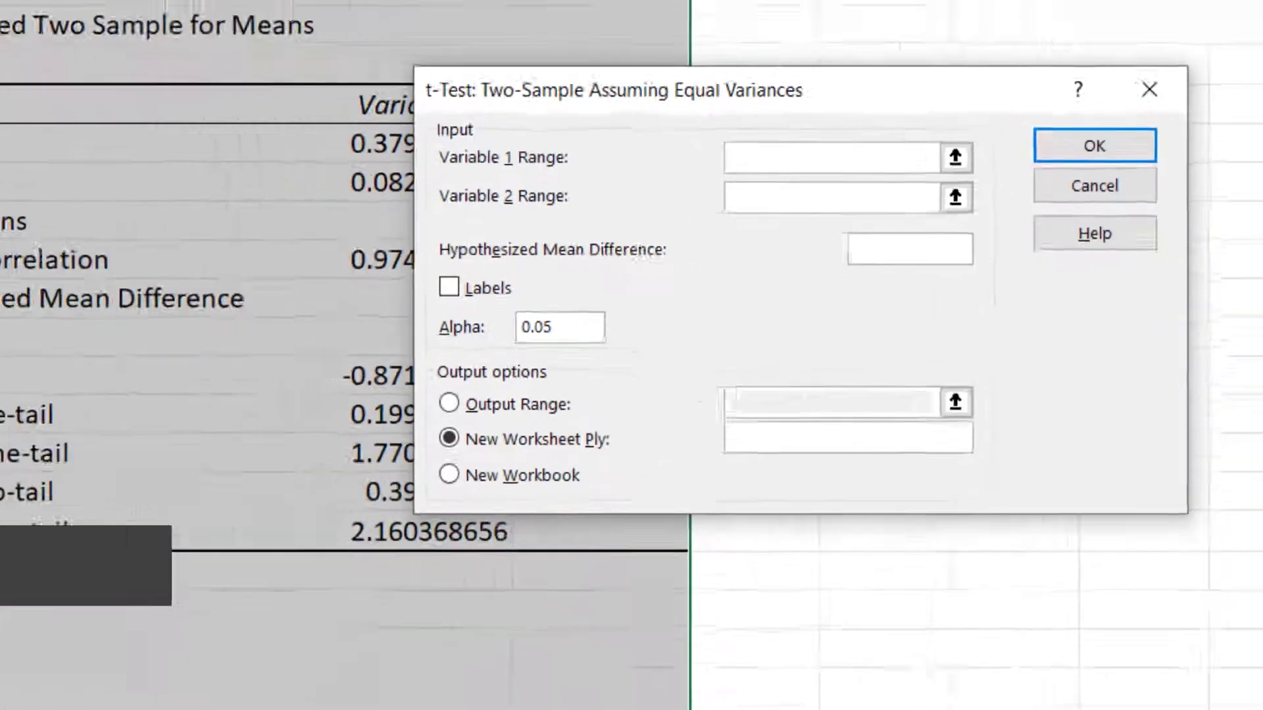
drag(92, 129, 78, 490)
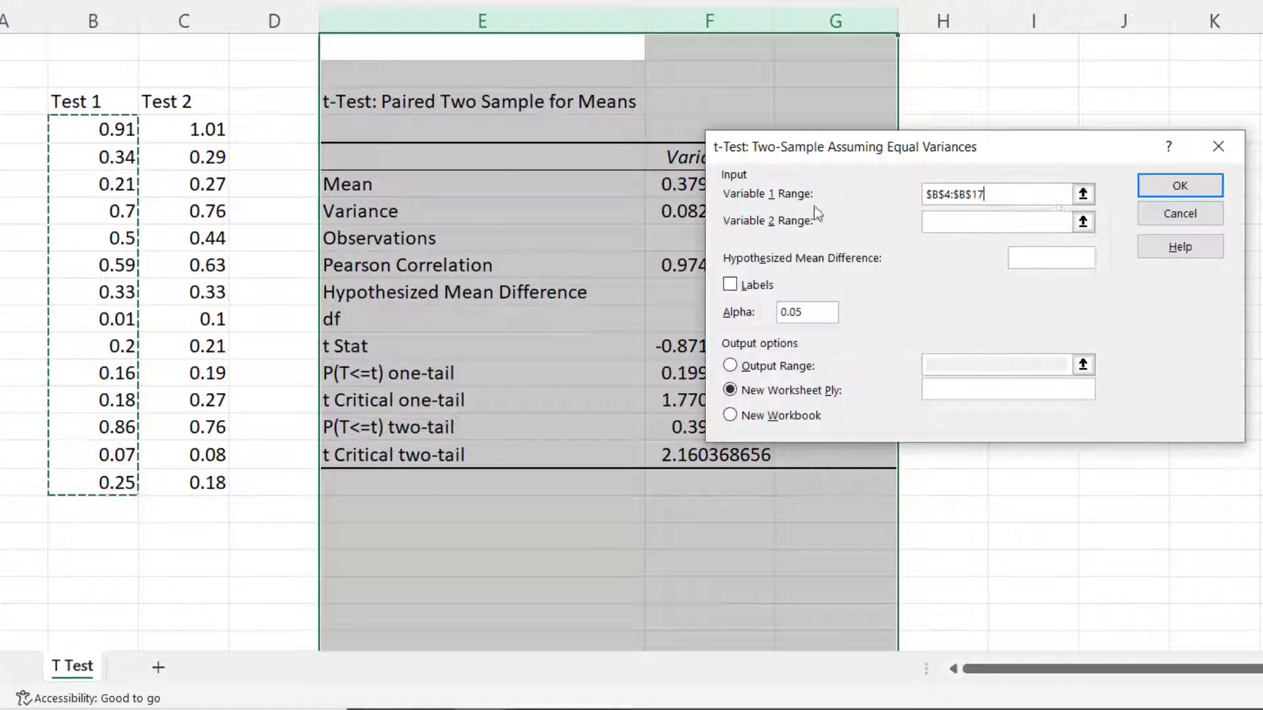
click(949, 220)
drag(222, 130, 211, 483)
key(alt+o)
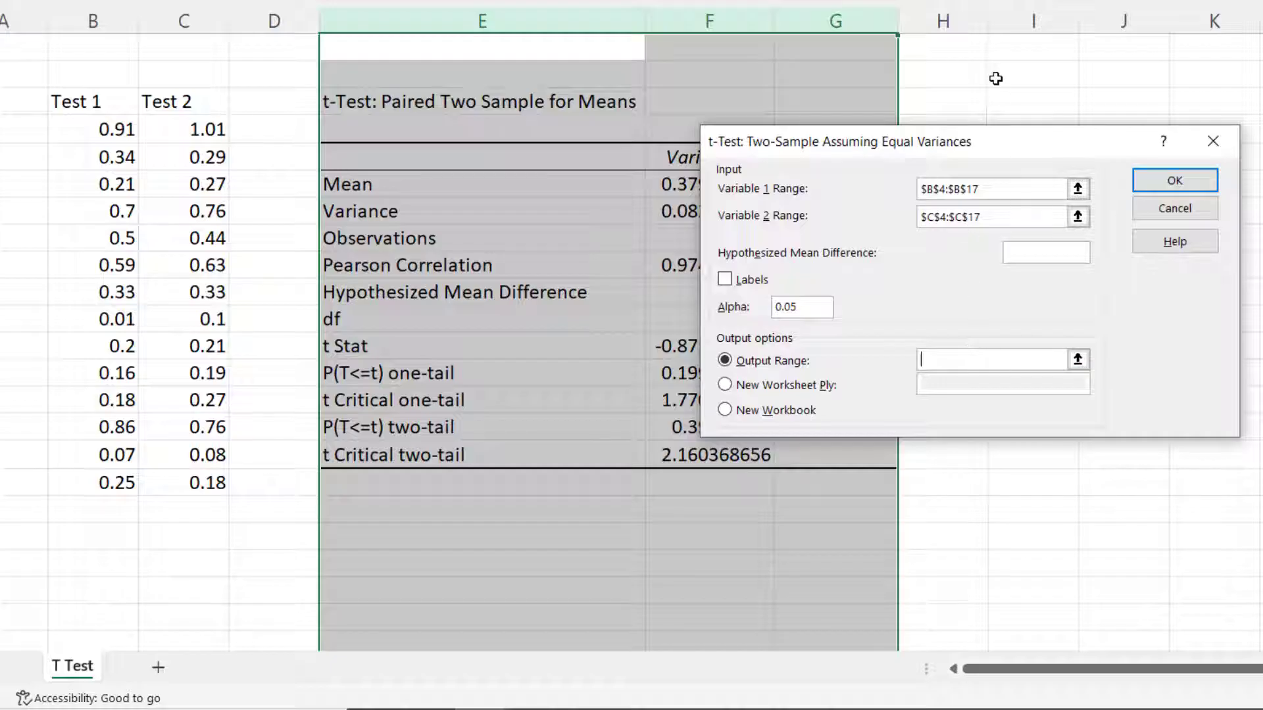
Step: Output the equal-variance t-Test at I3 and AutoFit columns I to K
click(1040, 99)
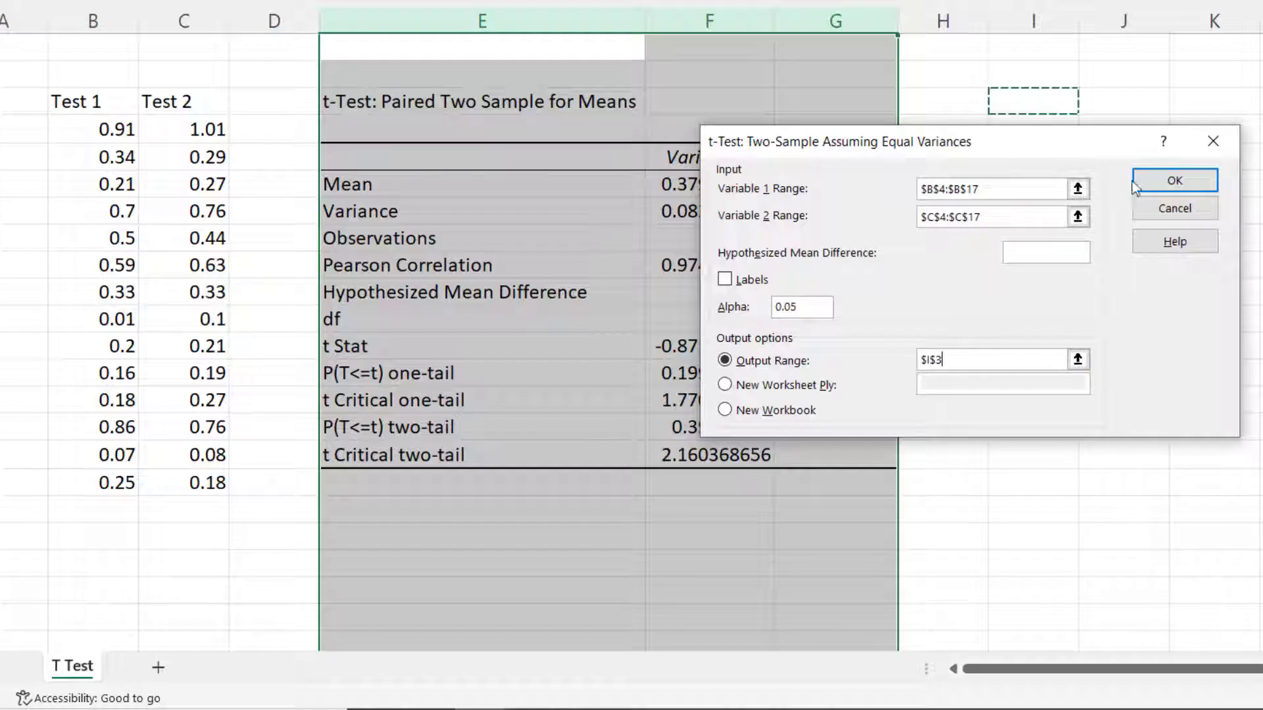
click(1173, 181)
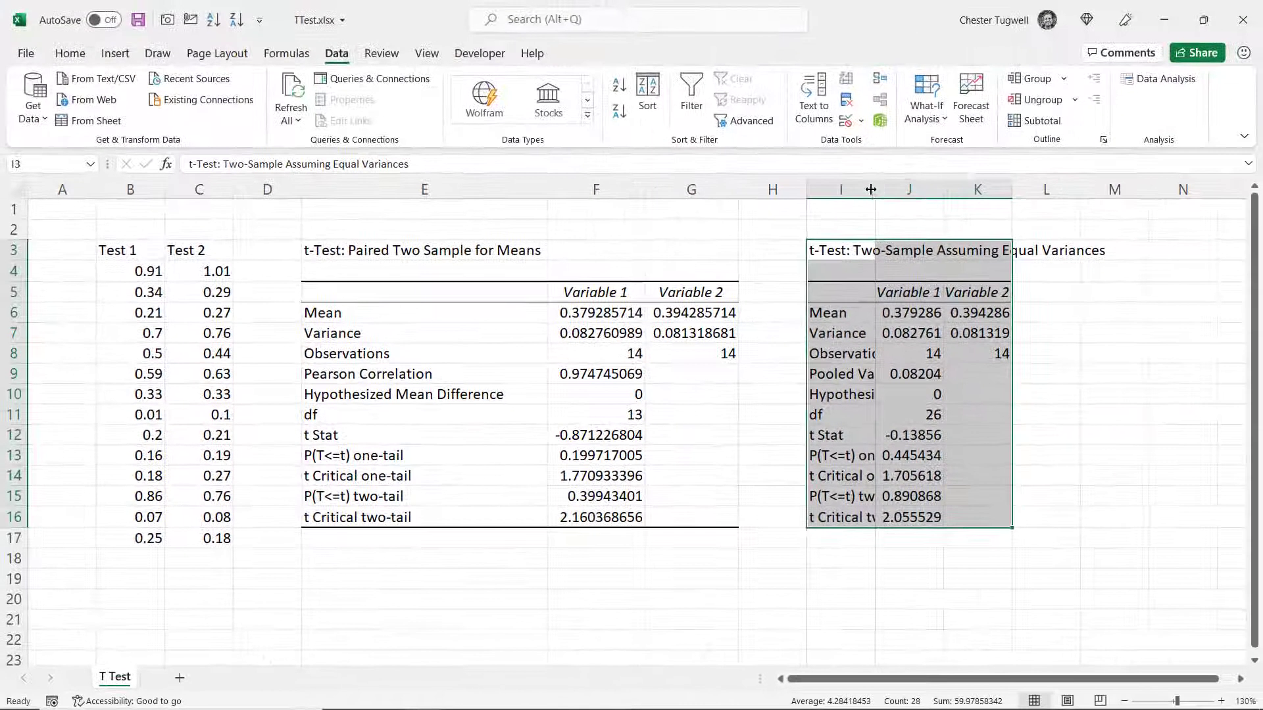
drag(1079, 20, 1135, 20)
drag(916, 189, 1029, 189)
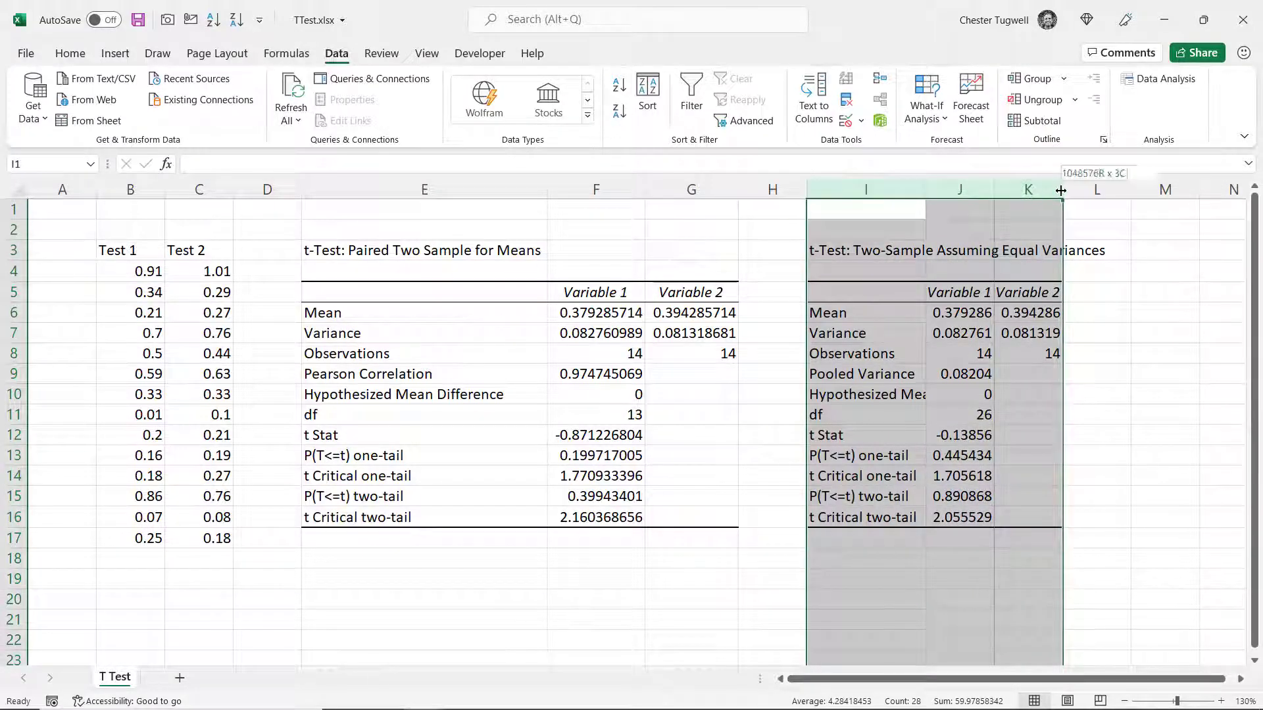
double_click(1055, 189)
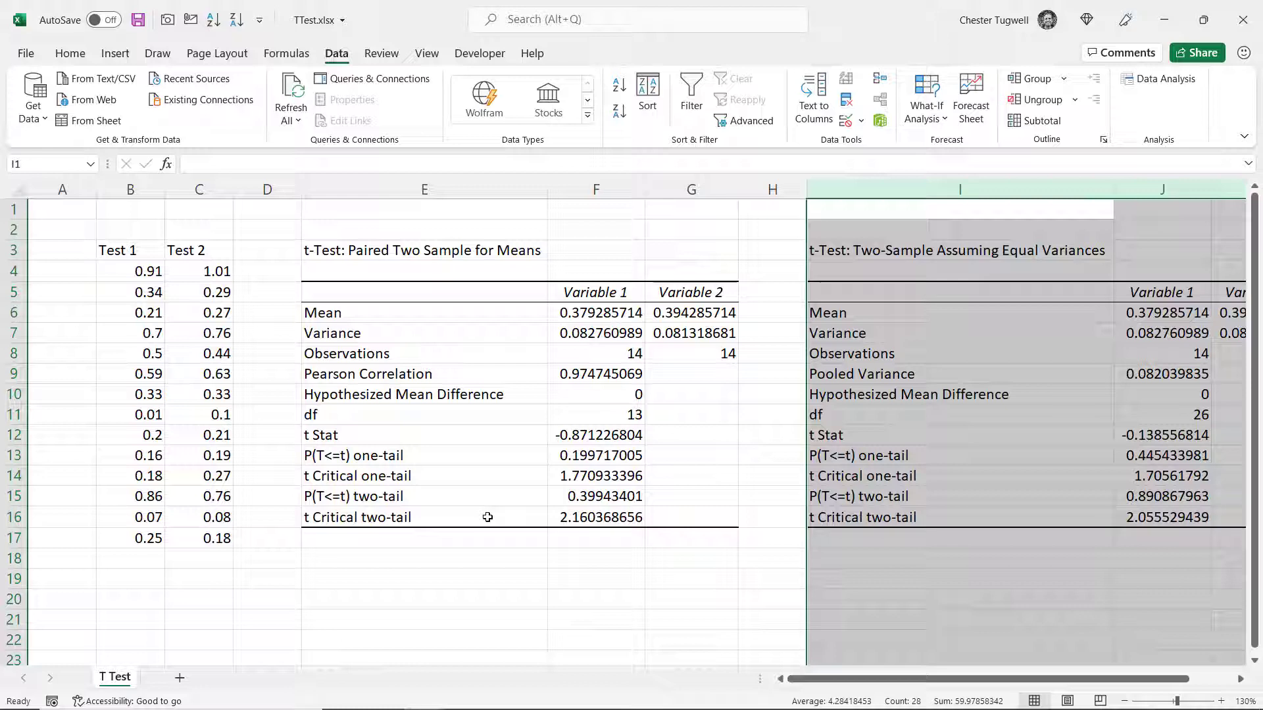
click(571, 455)
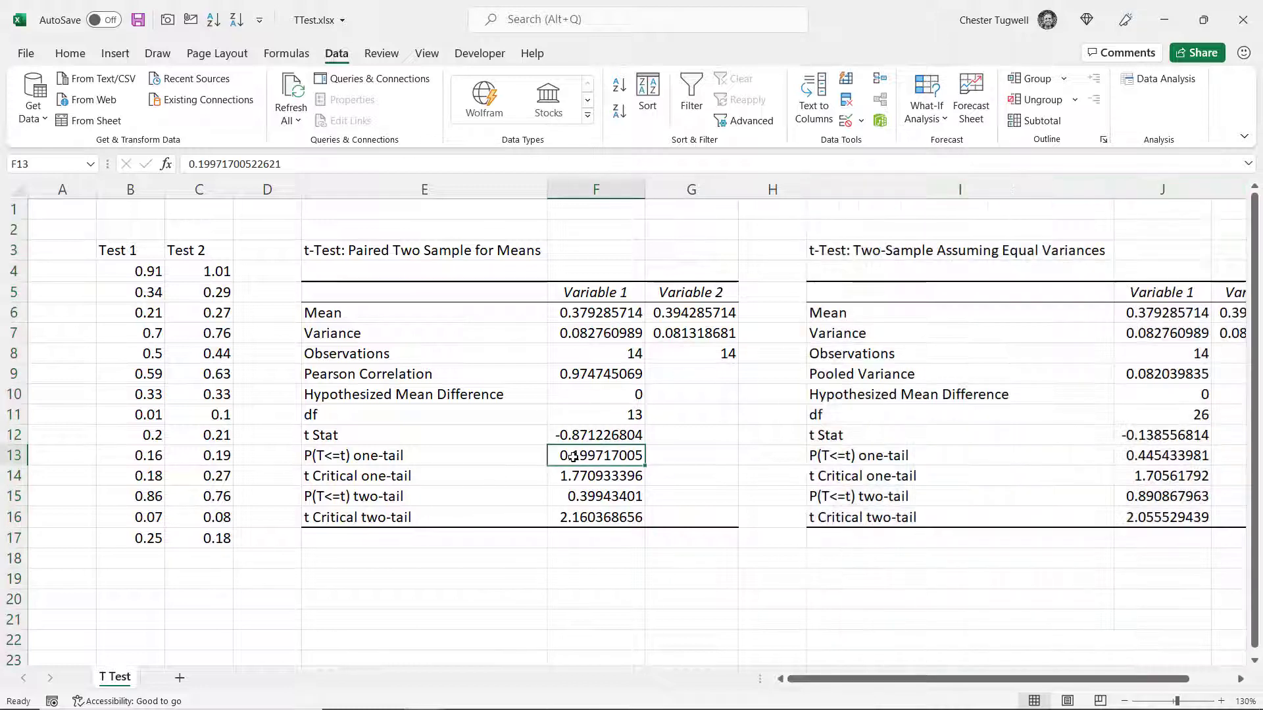
Step: Enter =T.TEST(B4:B17,C4:C17,1,1) in E18, then fill E18 and F13 yellow
click(449, 562)
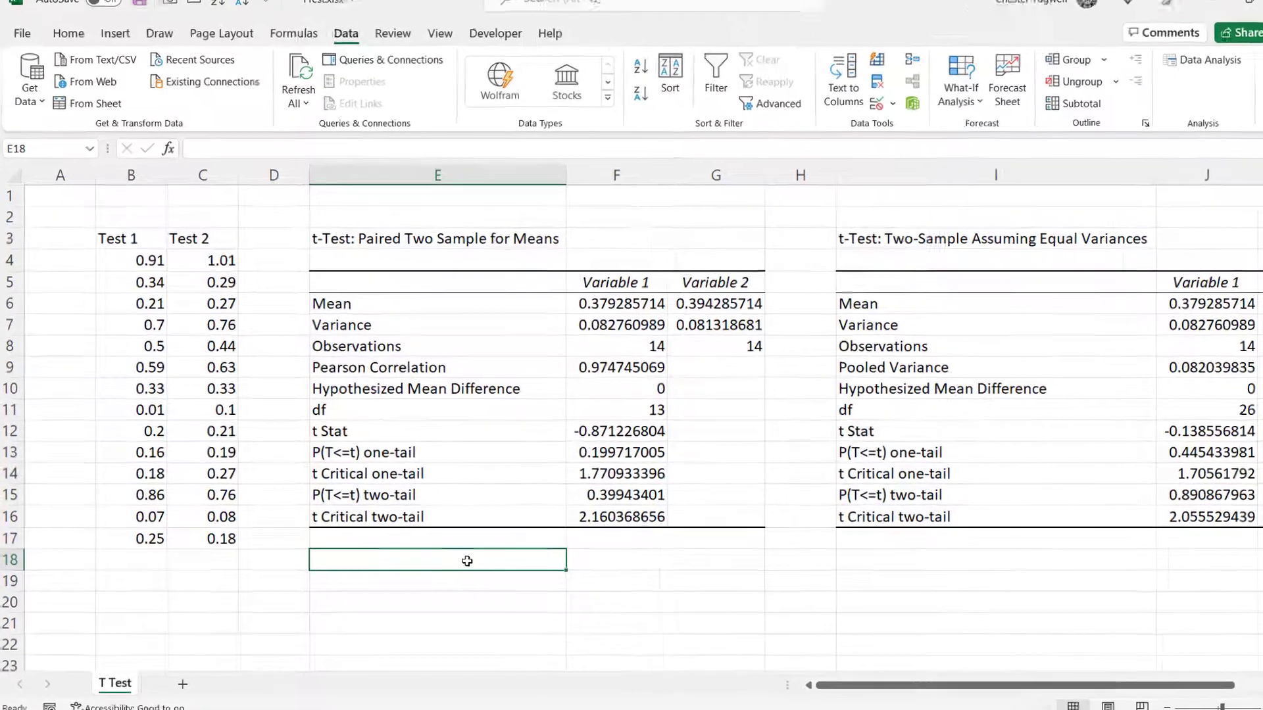
text(=t)
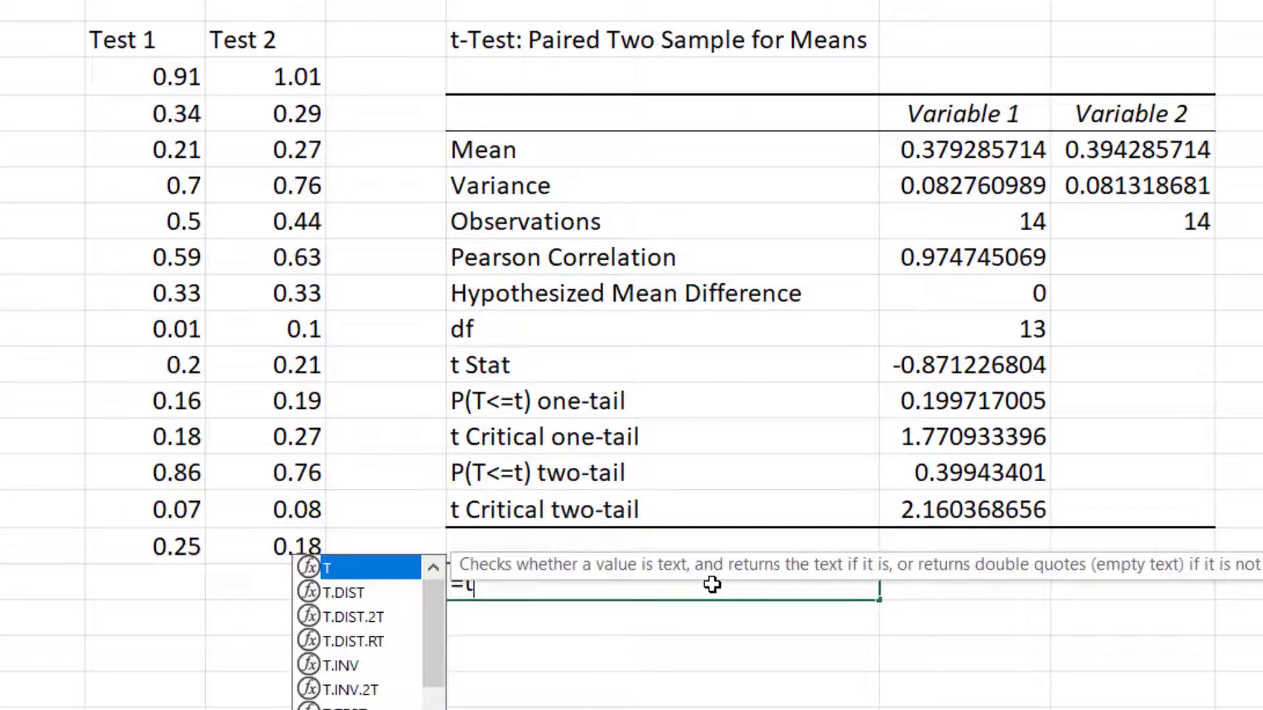
text(.t)
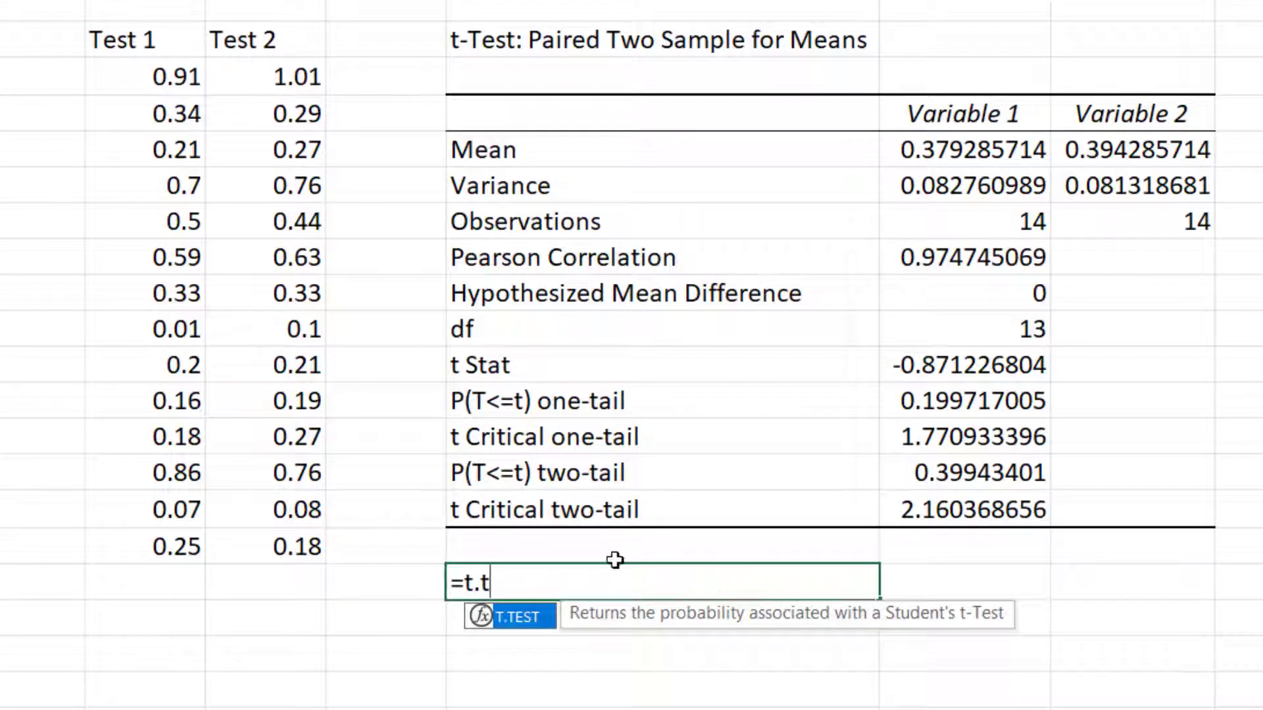
double_click(541, 618)
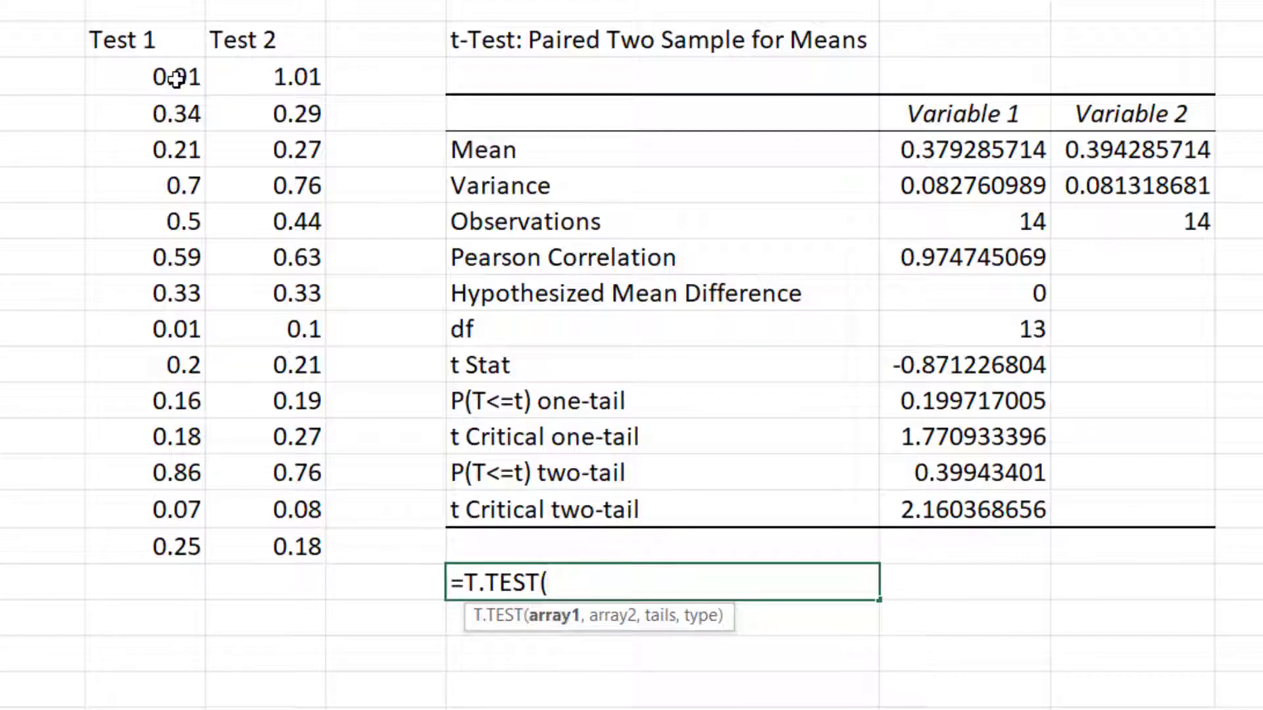
drag(176, 78, 173, 553)
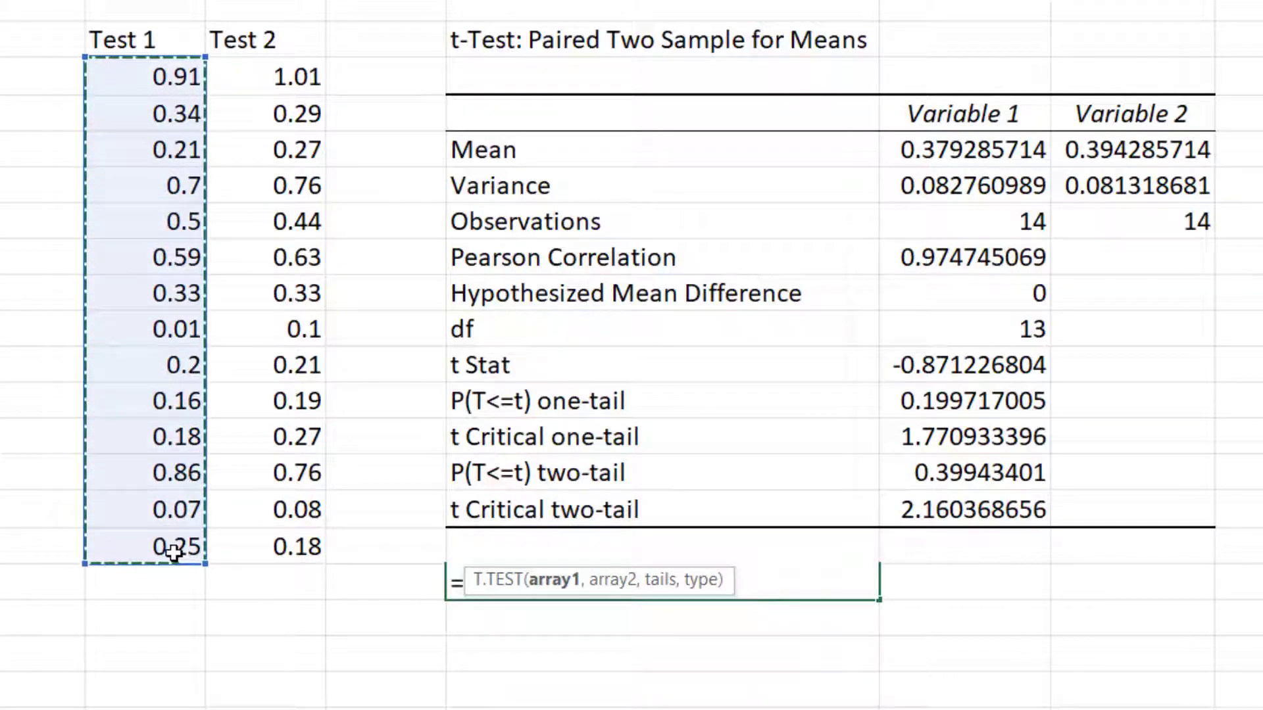
text(,)
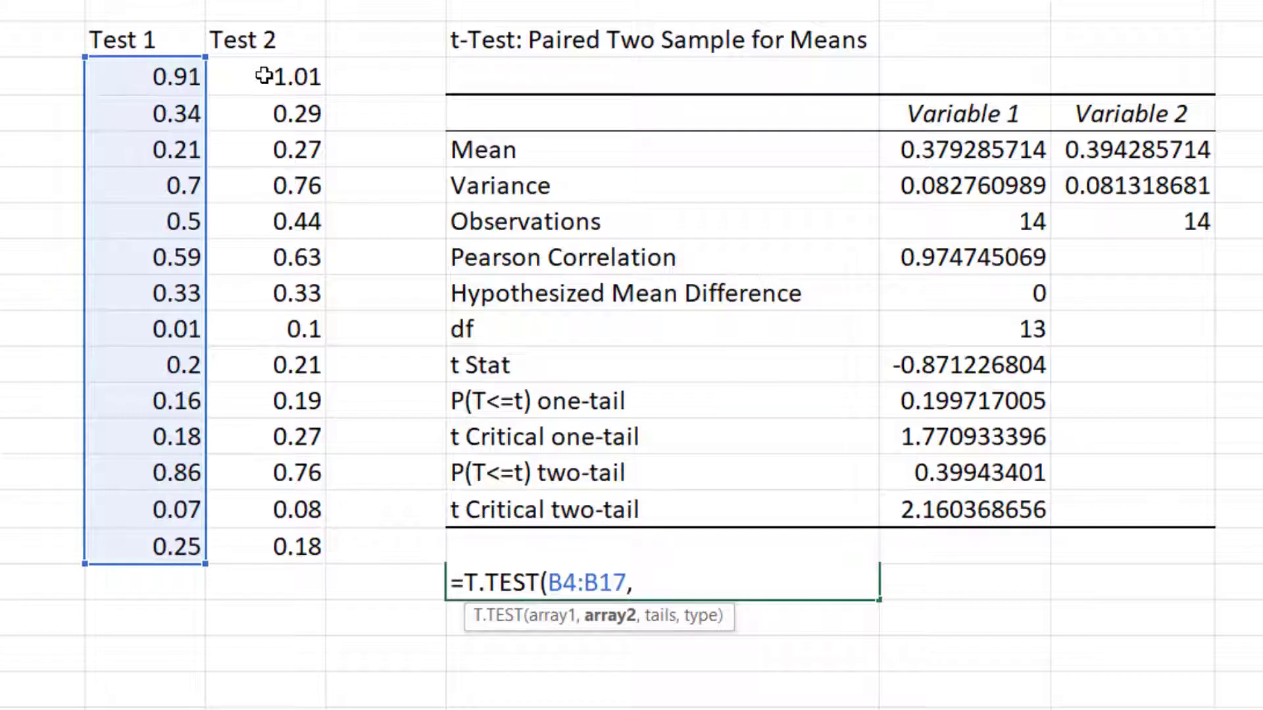
drag(264, 76, 312, 531)
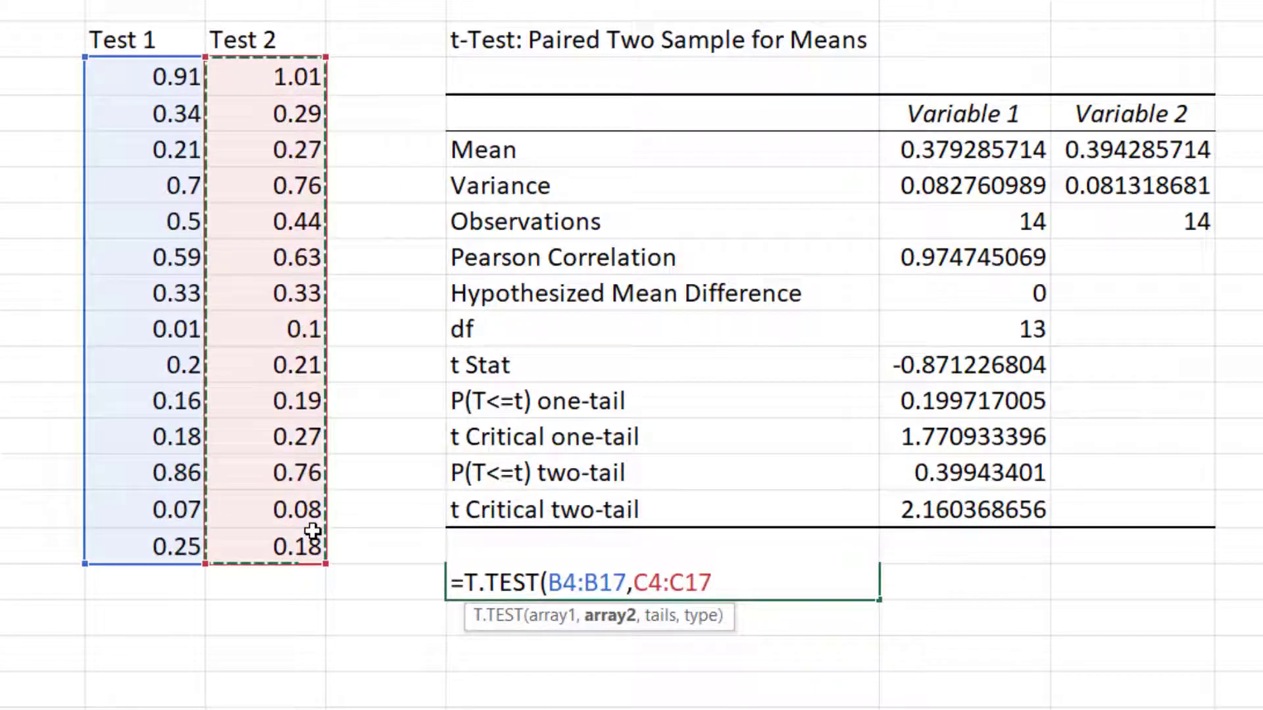
text(,)
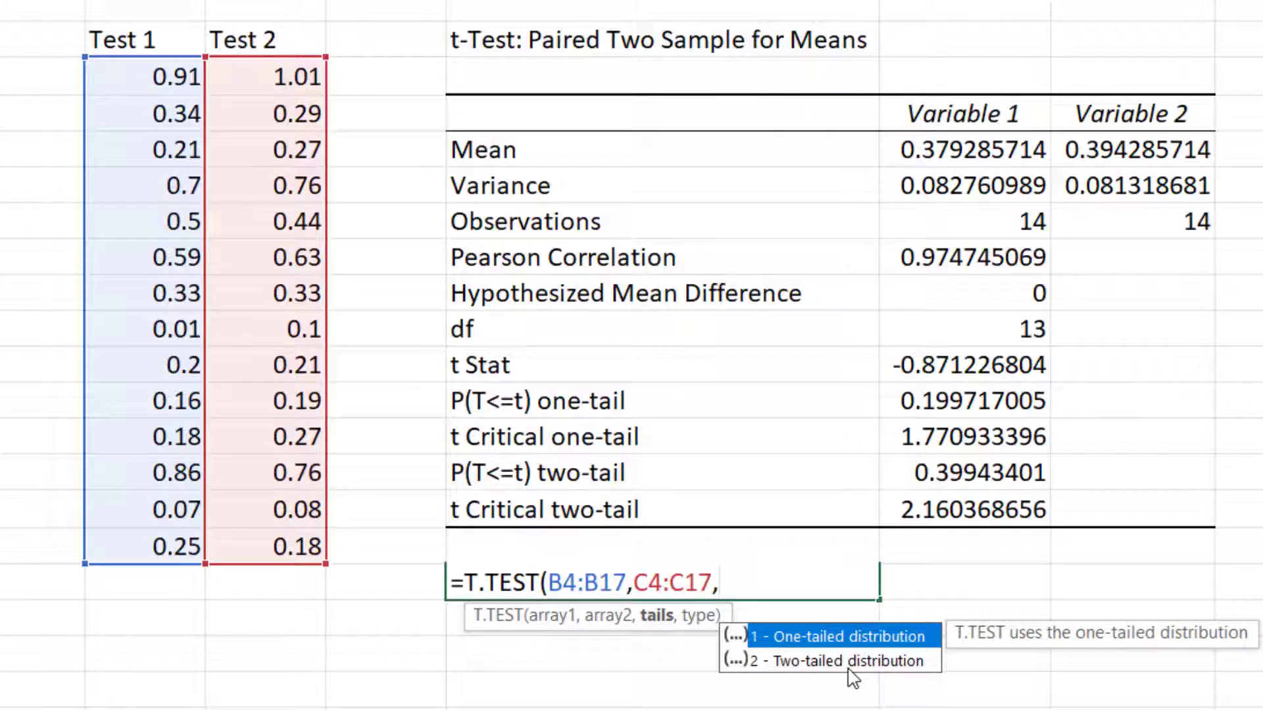
double_click(814, 632)
text(,)
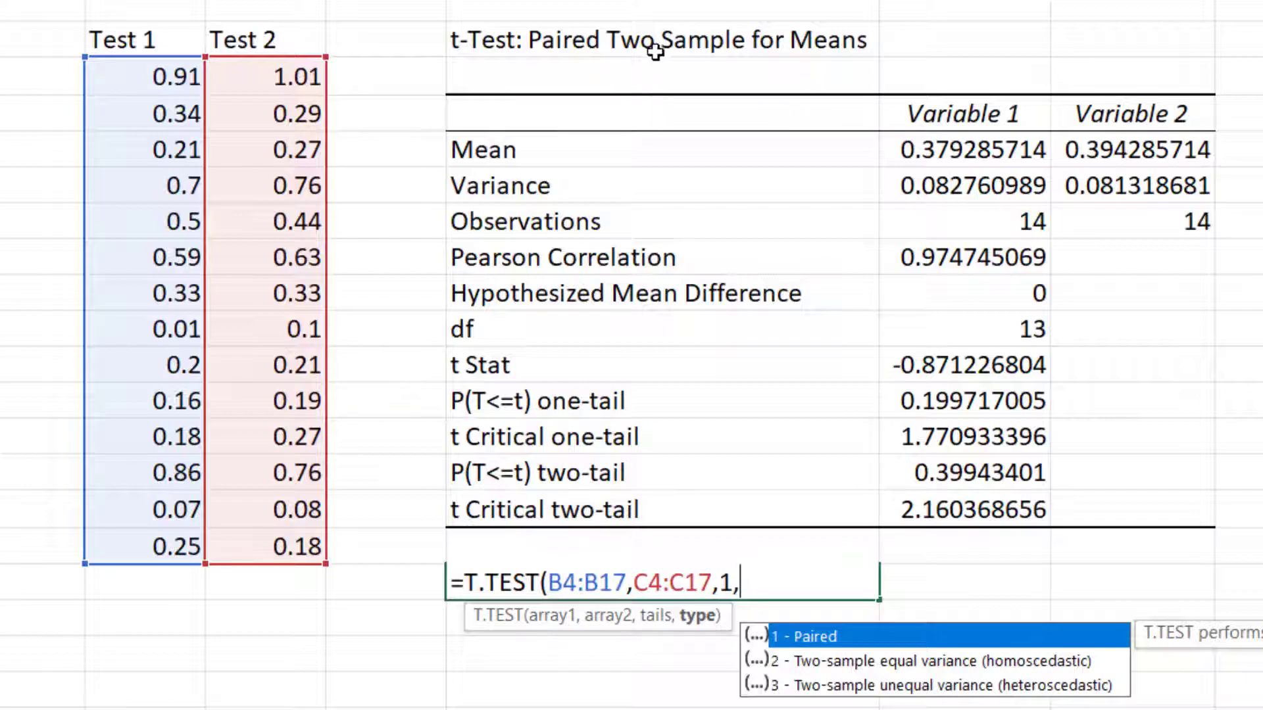
double_click(810, 636)
text())
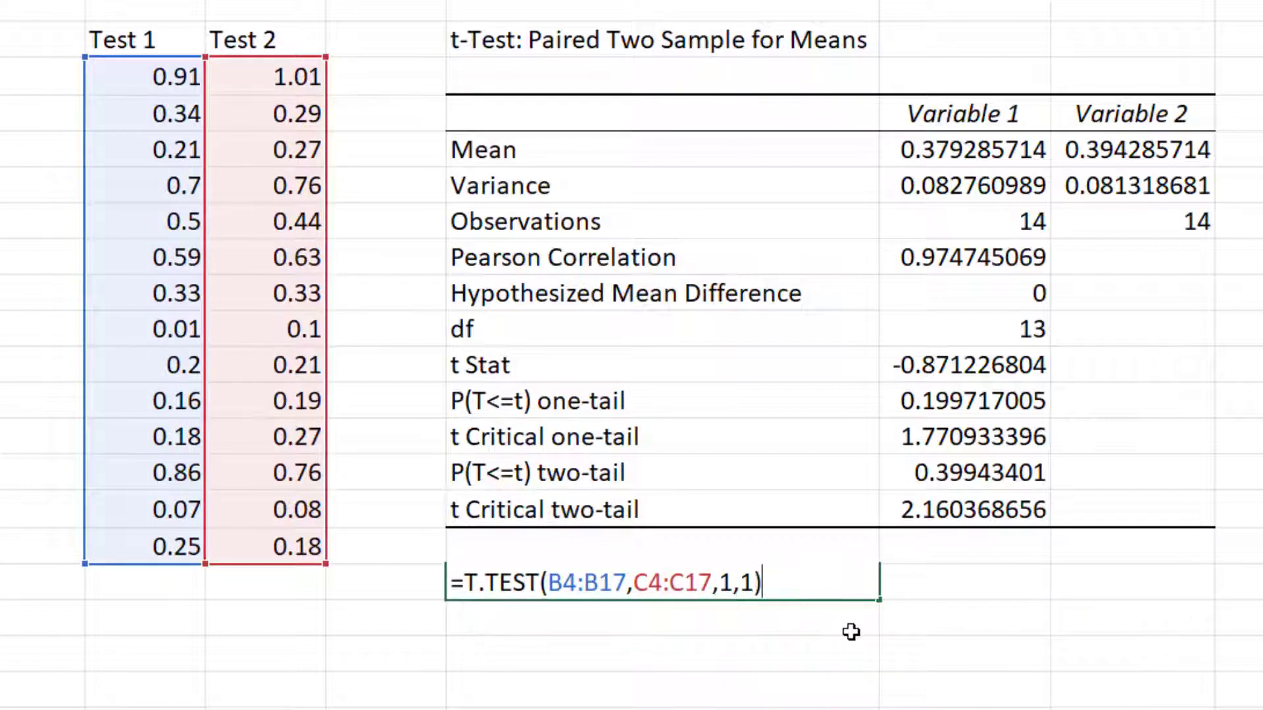
key(Return)
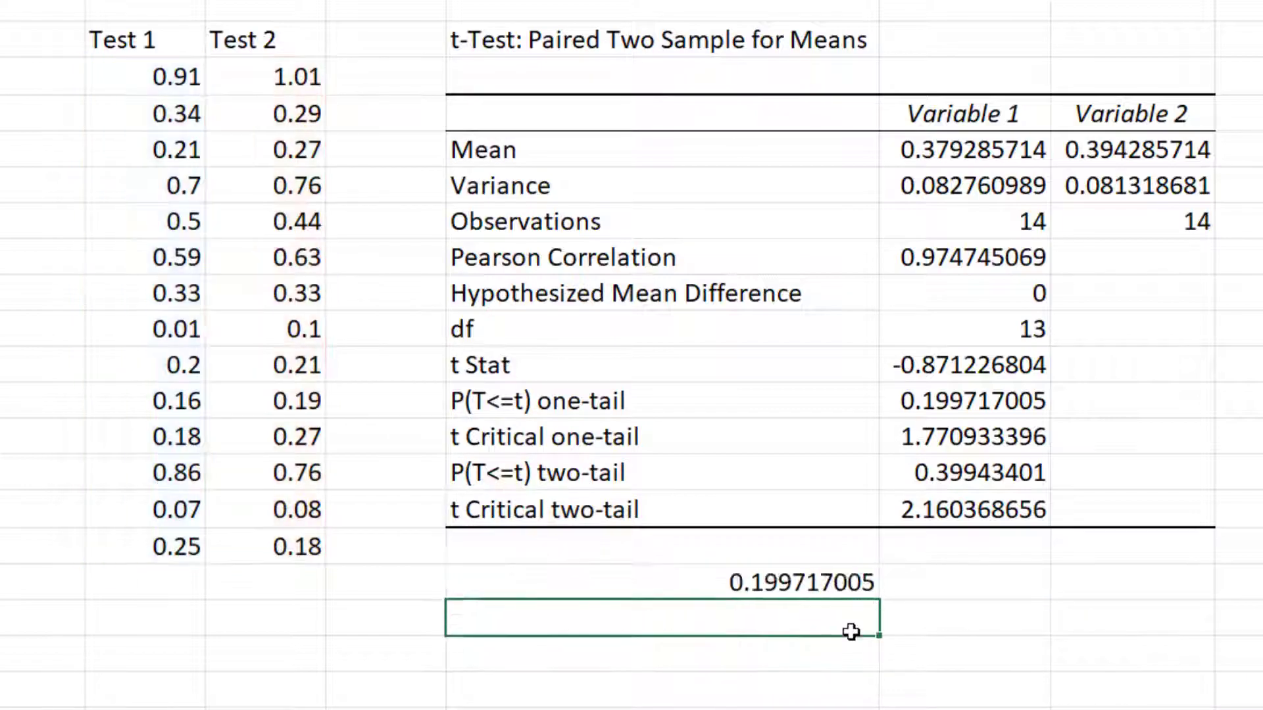
click(970, 401)
ctrl+click(658, 582)
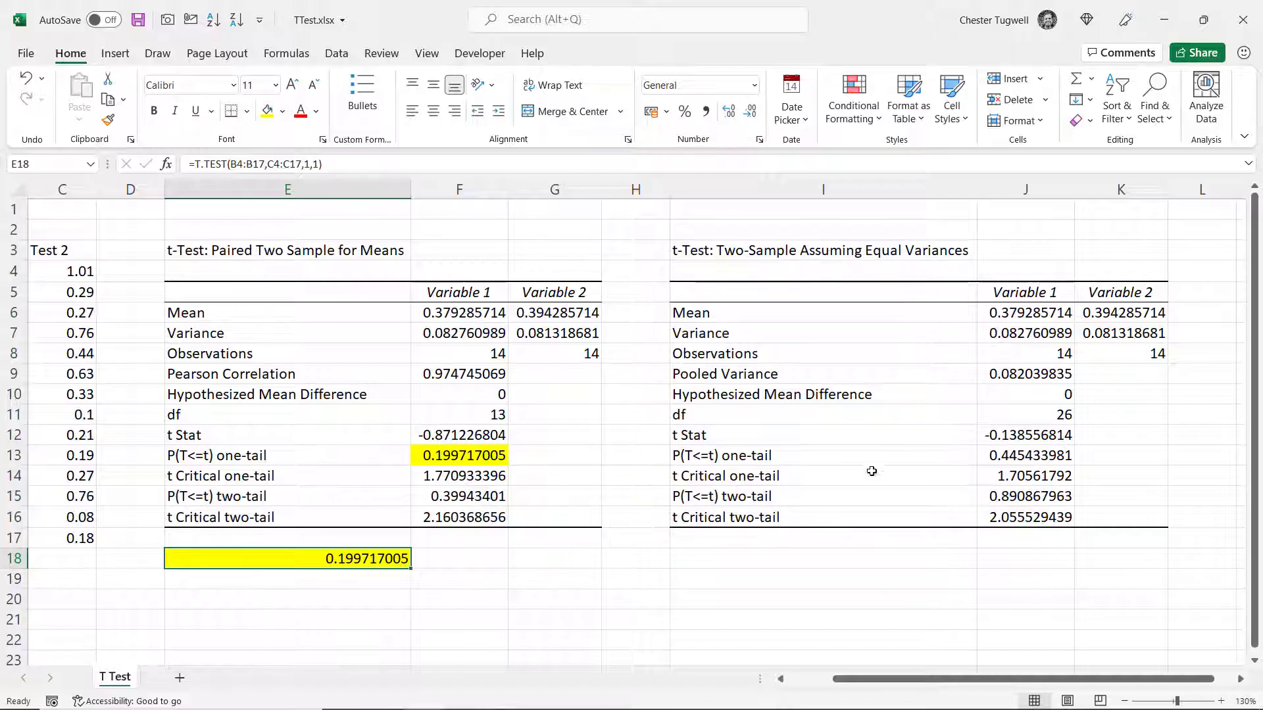
Step: Enter =T.TEST(B4:B17,C4:C17,1,2) in I18, returning 0.445433981
click(810, 562)
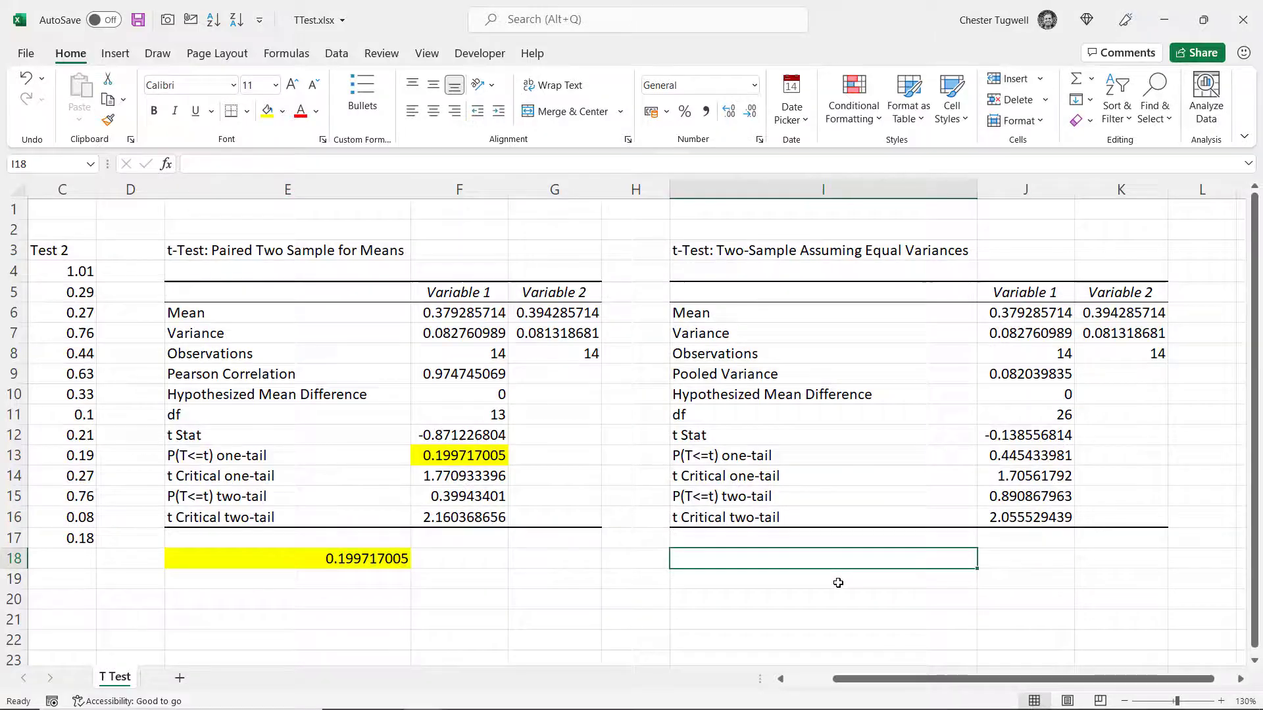
text(=t.t)
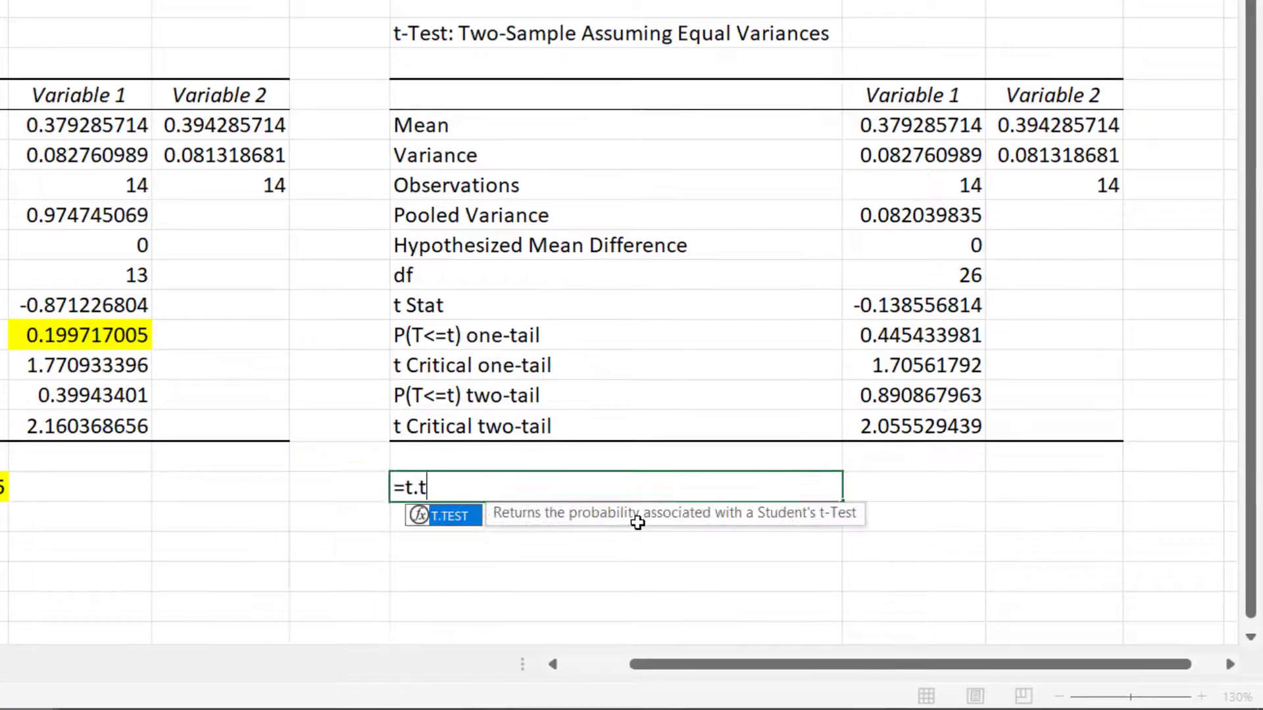
double_click(466, 519)
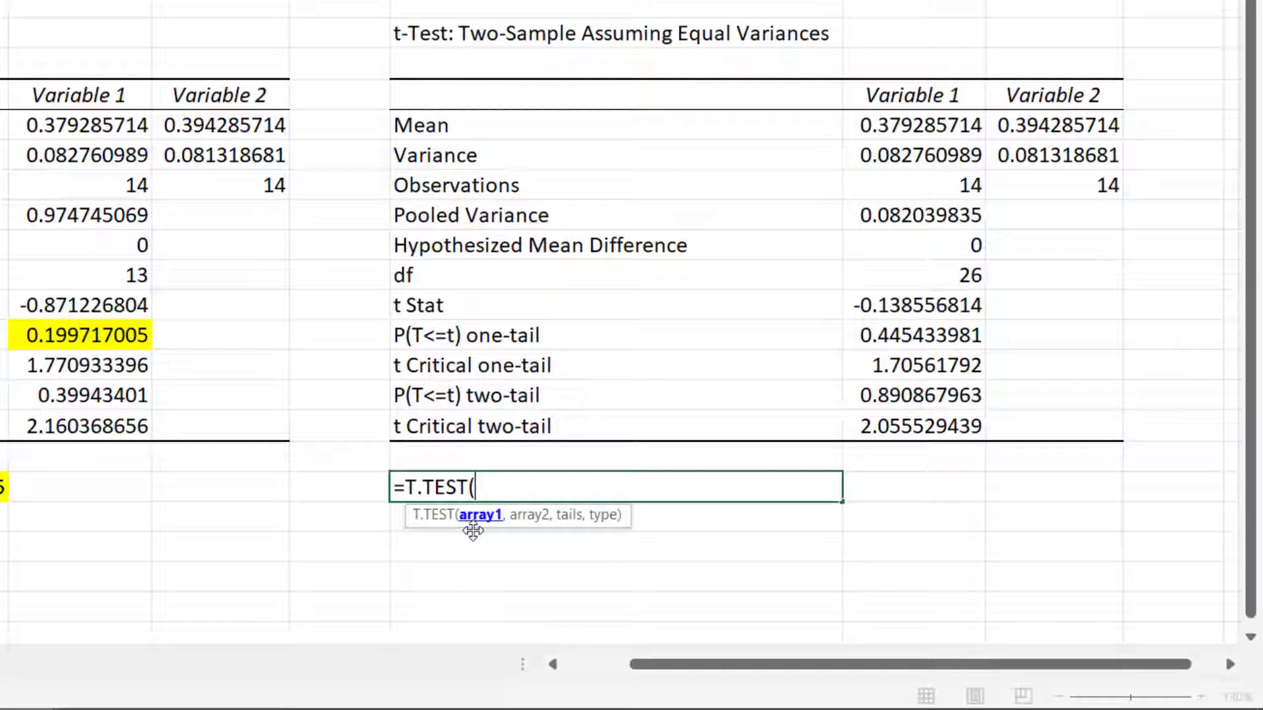
drag(640, 664, 591, 664)
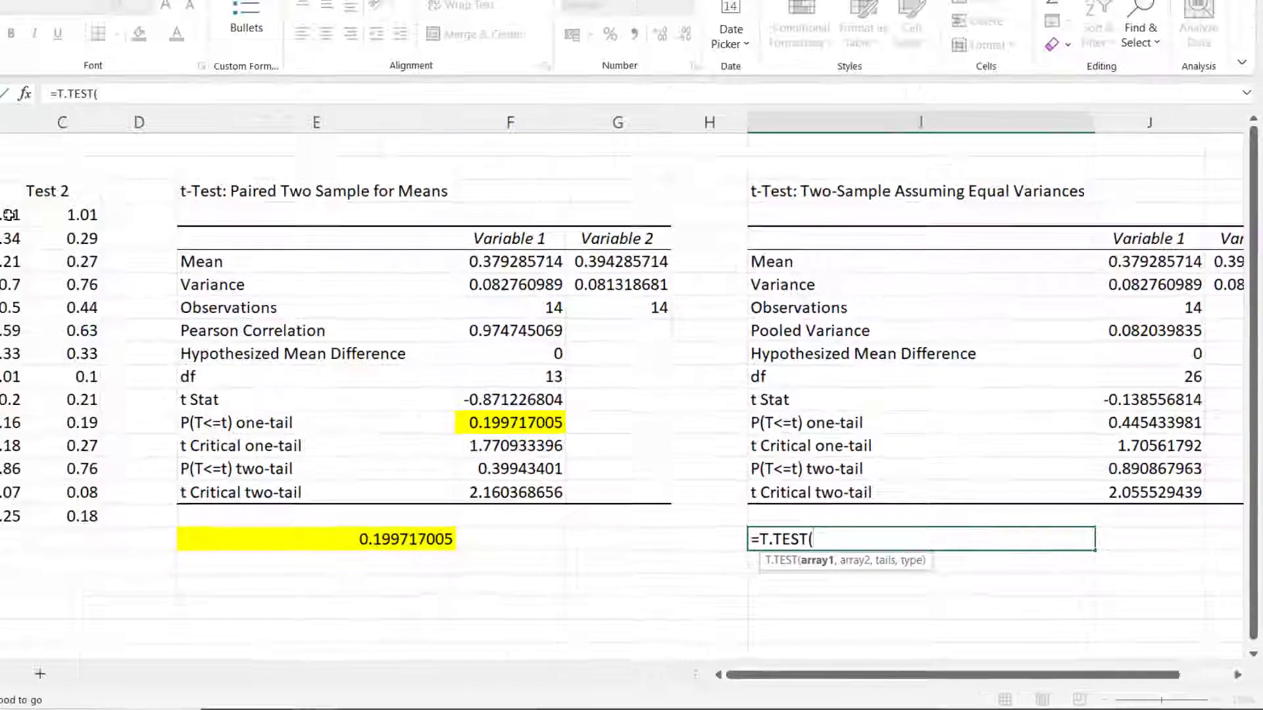
drag(70, 248, 82, 530)
text(,)
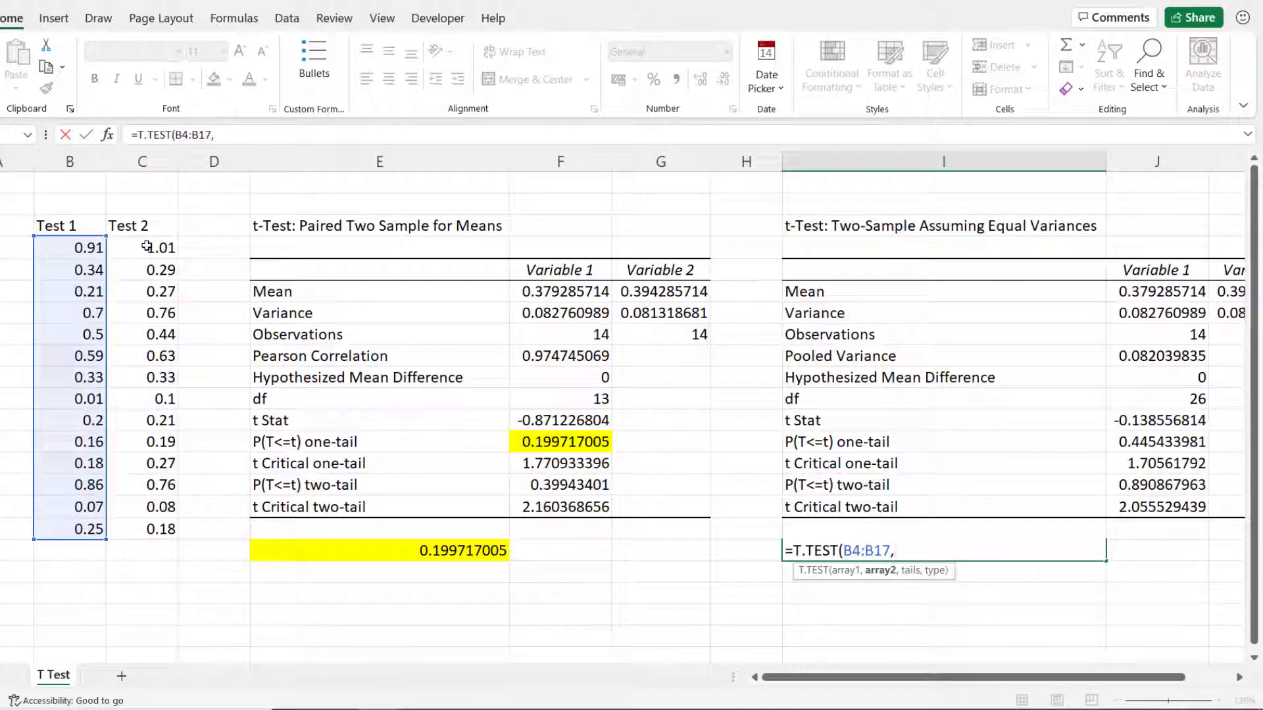
drag(146, 247, 175, 526)
text(,)
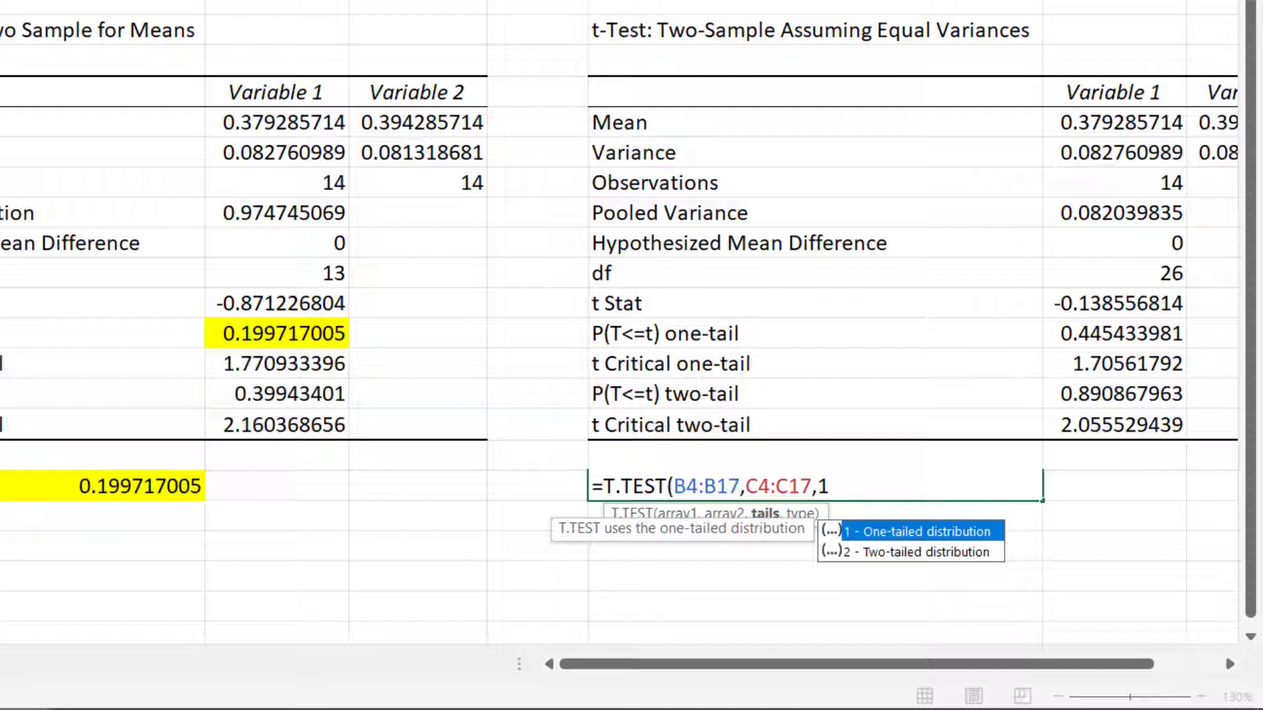
text(1,)
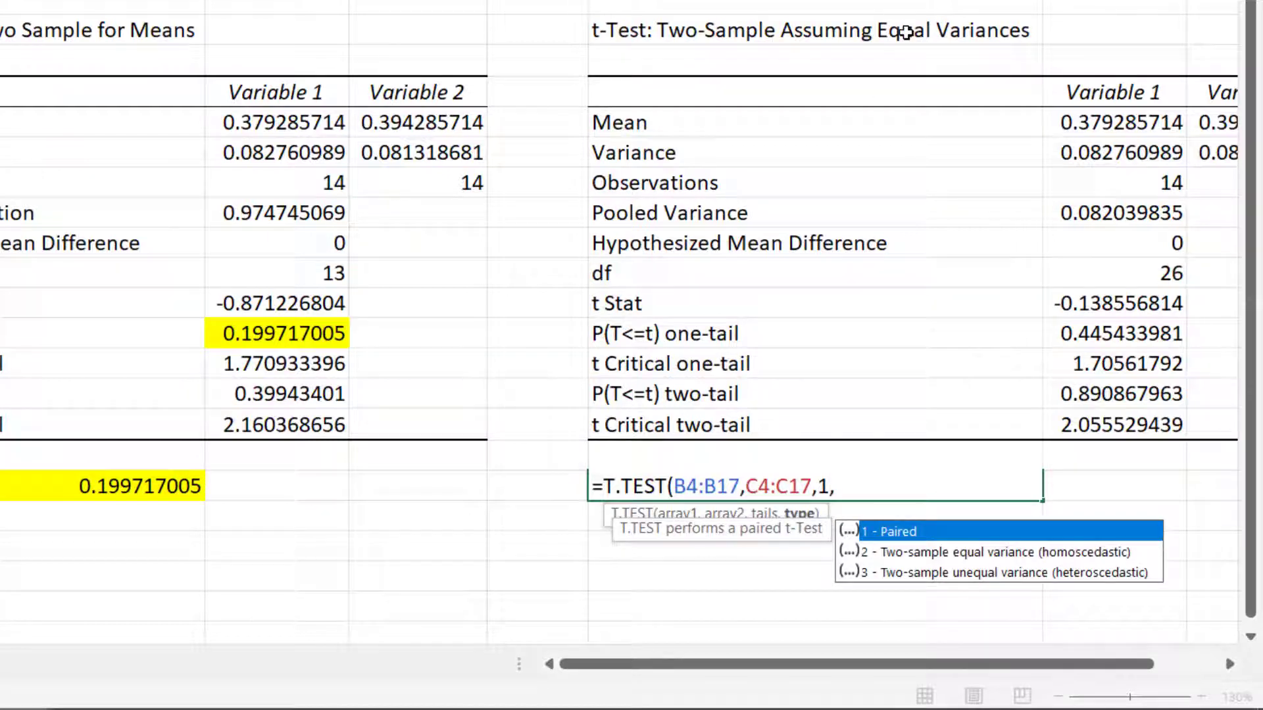
double_click(962, 552)
text())
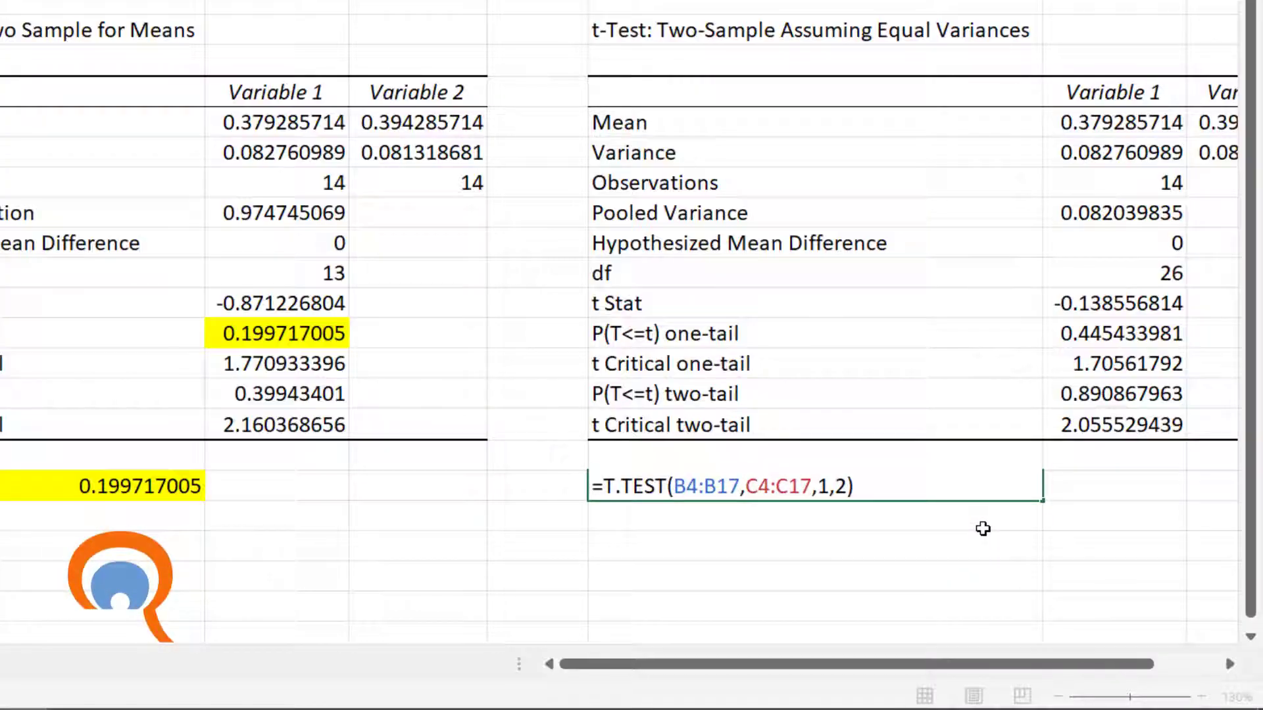
key(Return)
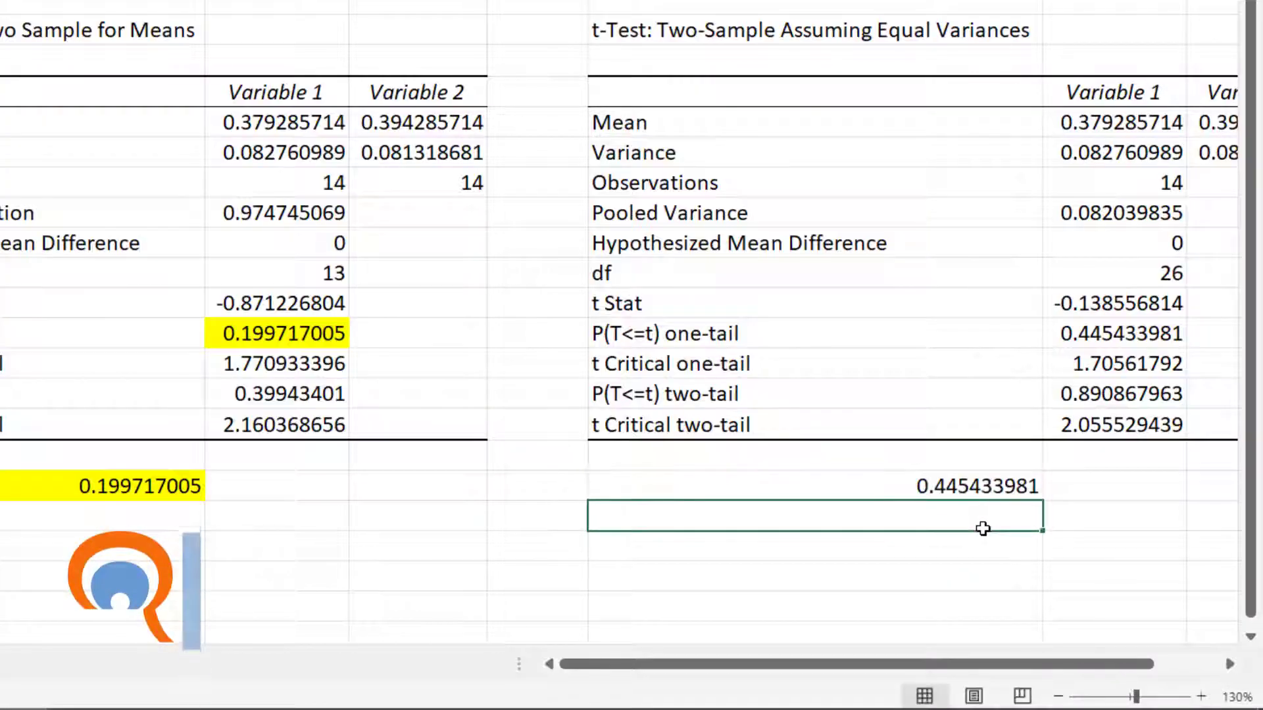
Step: Fill the one-tail p-value in J13 and the I18 result yellow
click(1108, 333)
key(F4)
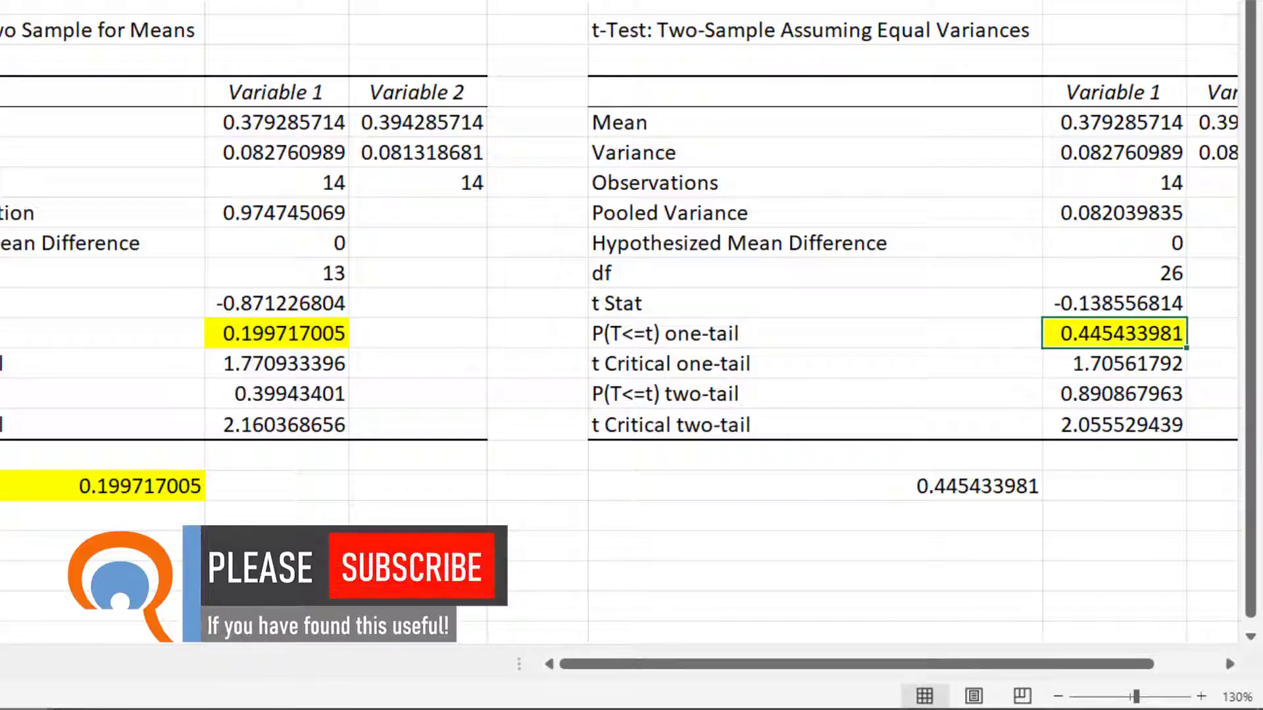
click(953, 485)
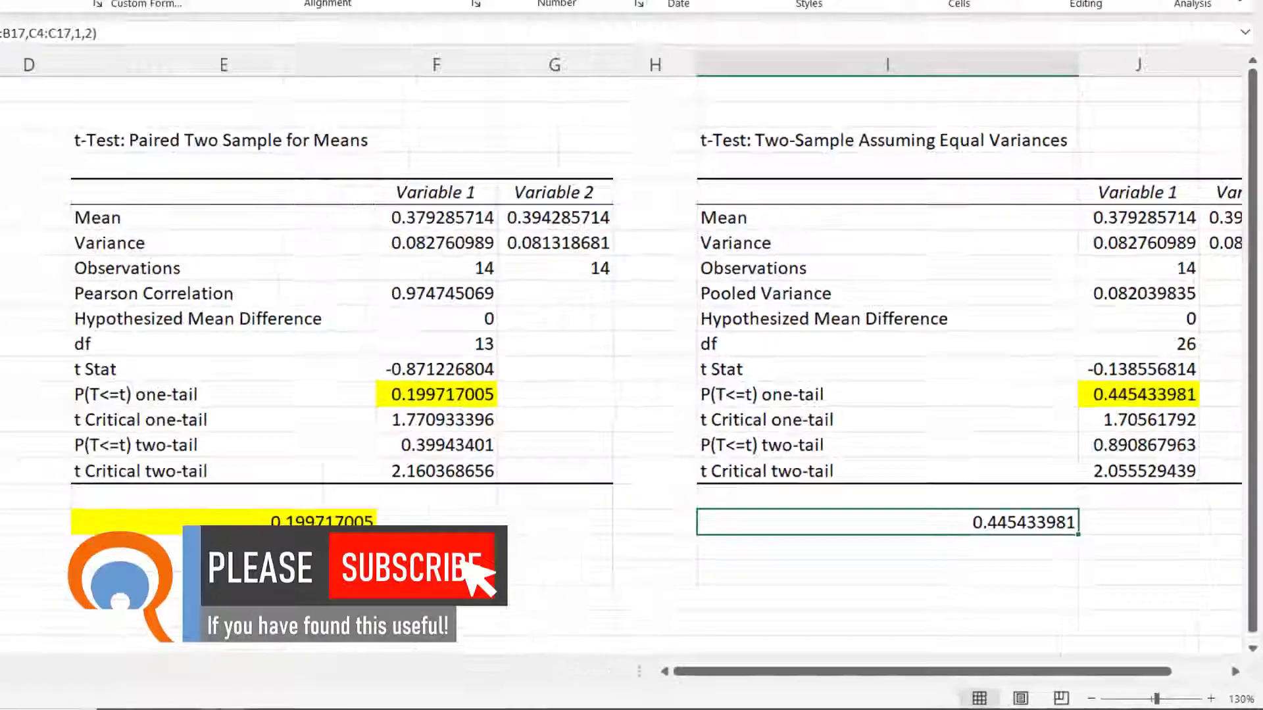
key(F4)
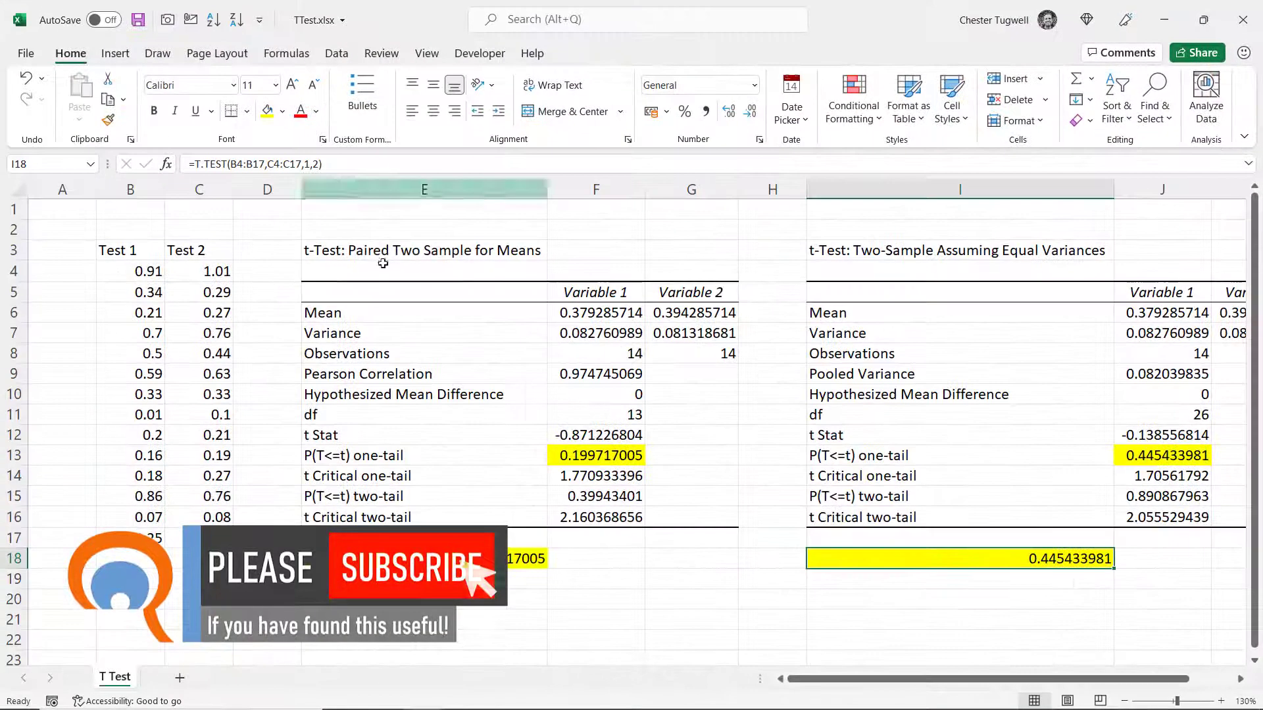